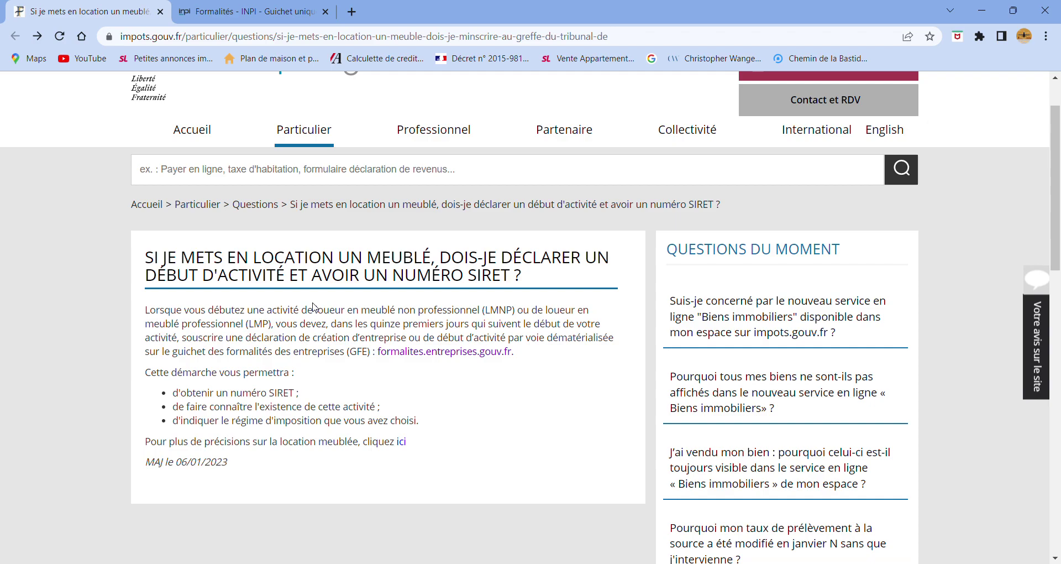
- Follow the tax article's link to formalites.entreprises.gouv.fr and read the welcome text about declaring business formalities
scroll(495, 319, down, 1)
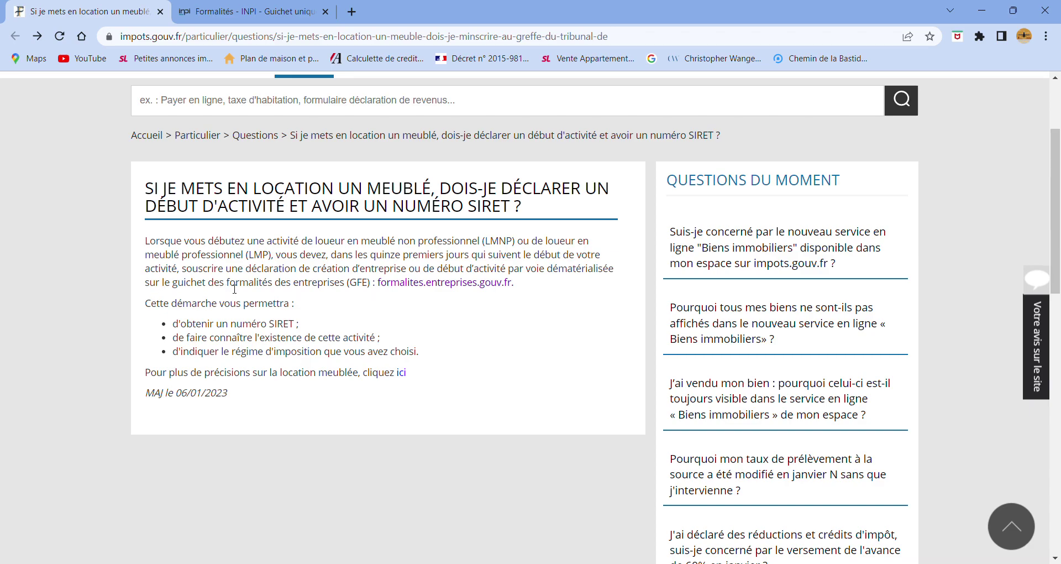
click(429, 286)
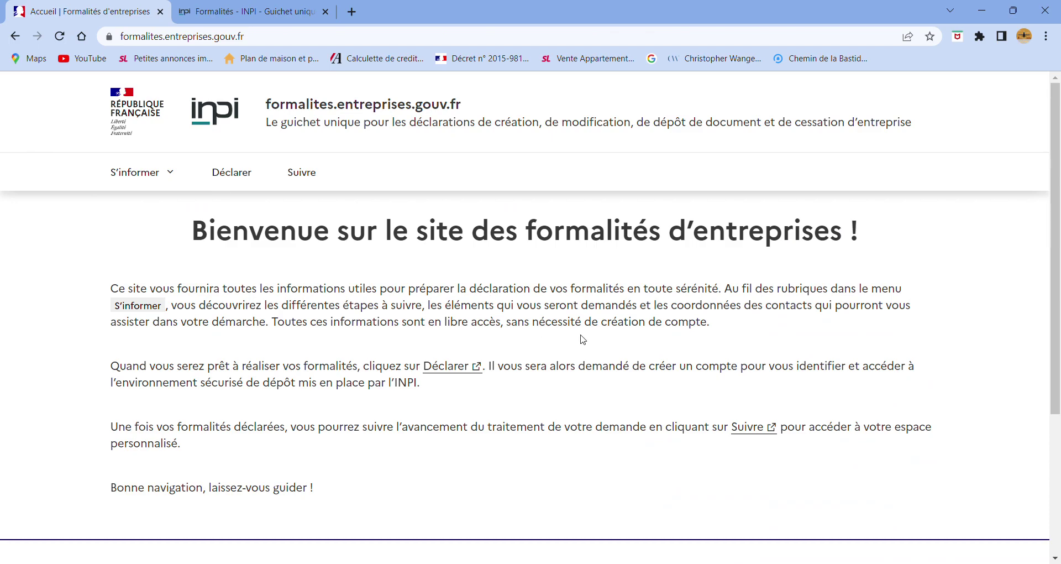
scroll(583, 340, down, 1)
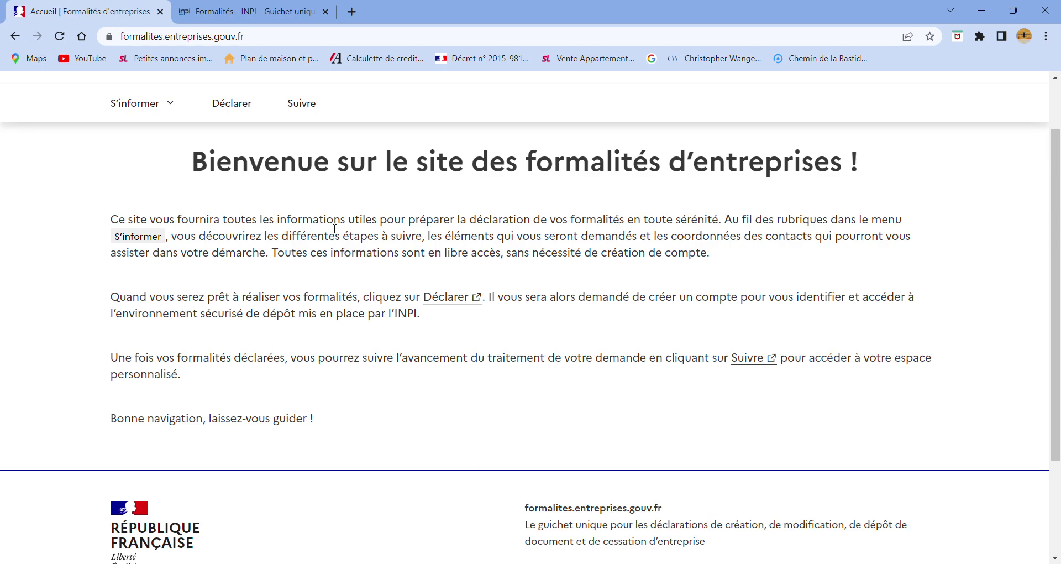
- Switch to the INPI guichet unique formalities page and start the creation of a new business
click(247, 13)
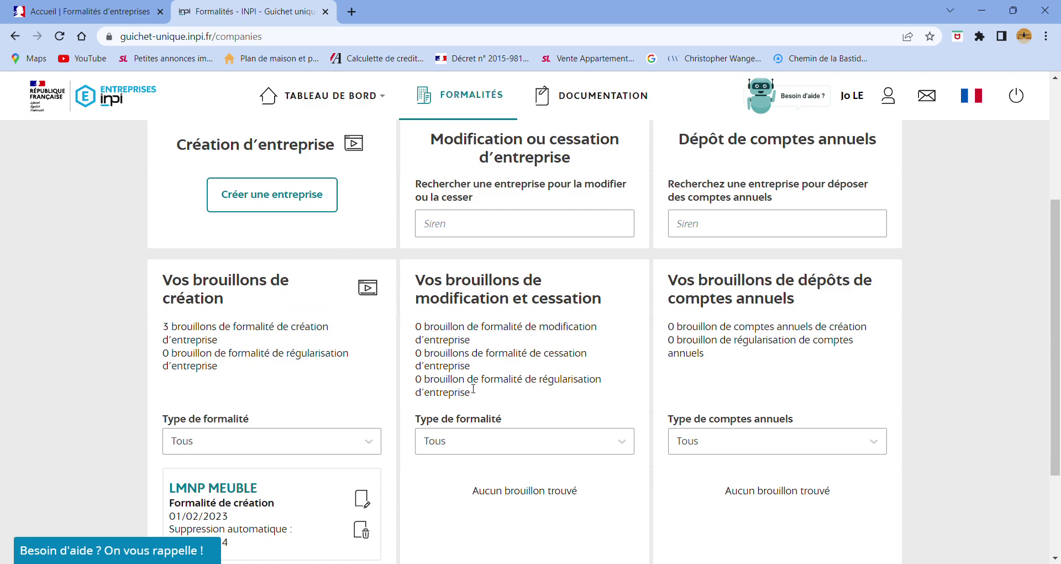
scroll(549, 398, up, 4)
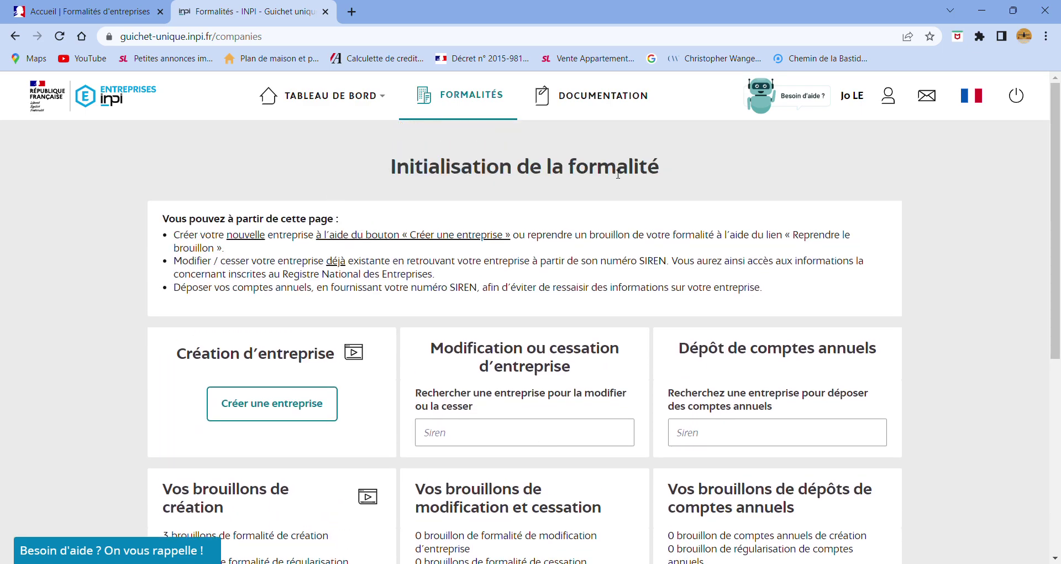
scroll(708, 285, down, 3)
scroll(708, 286, up, 1)
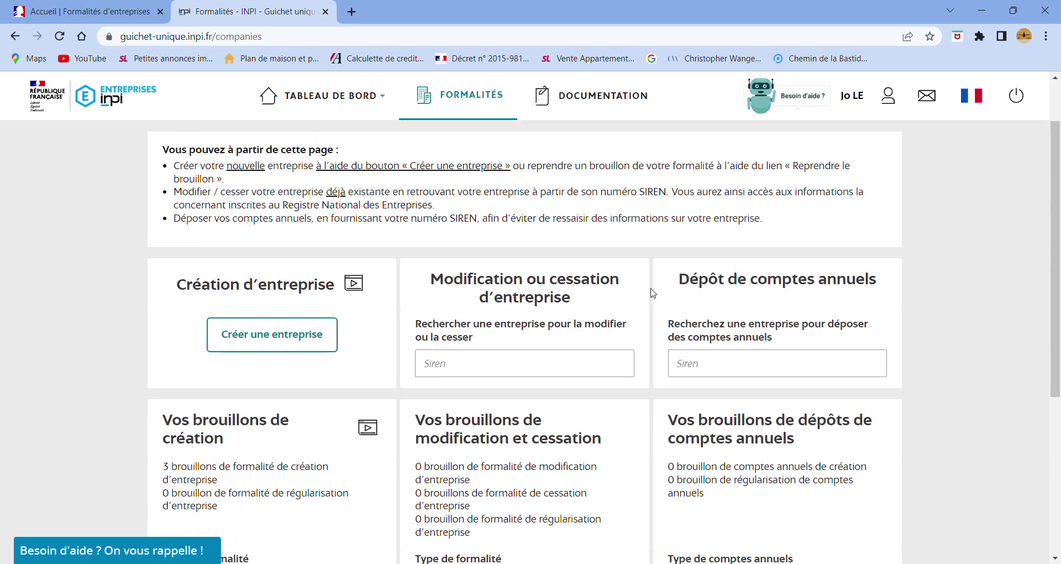
click(284, 340)
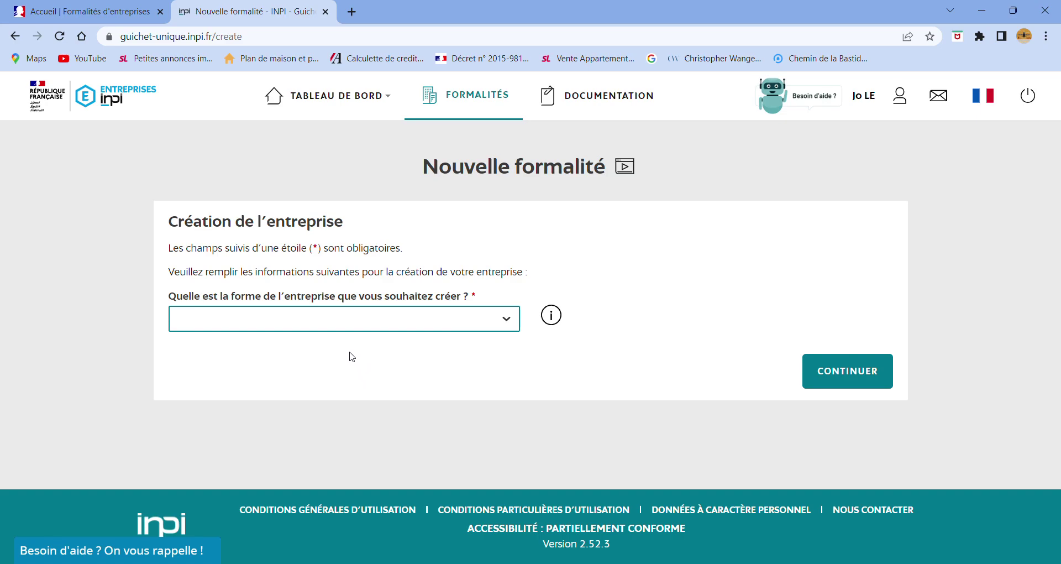
- Choose Entrepreneur individuel, answer Non to microentrepreneur status, foreign extension, agricultural business and prior non-salaried activity, and continue
click(352, 356)
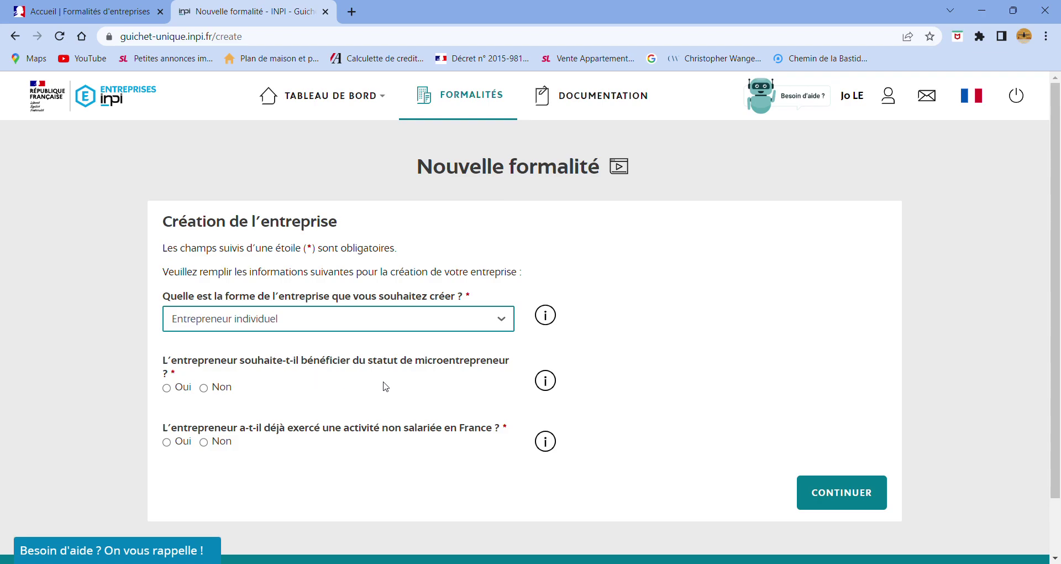
click(204, 388)
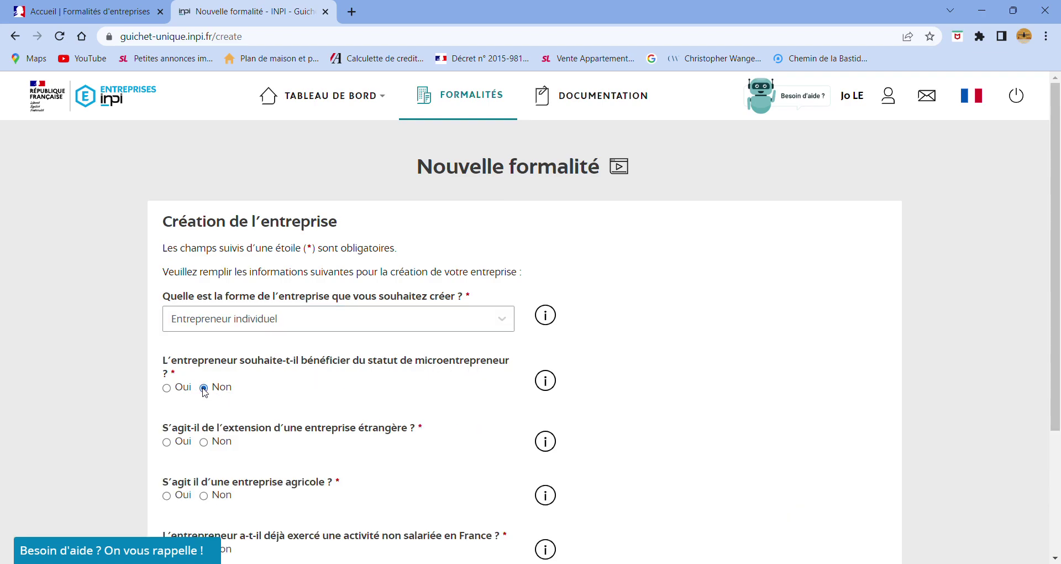
scroll(218, 446, down, 3)
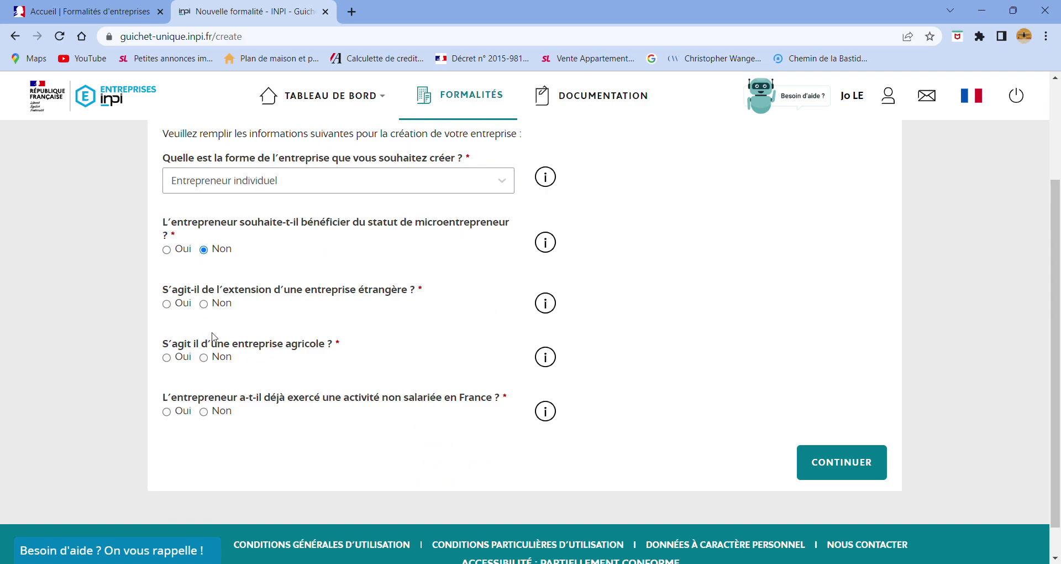
click(204, 303)
click(203, 358)
click(204, 412)
click(831, 467)
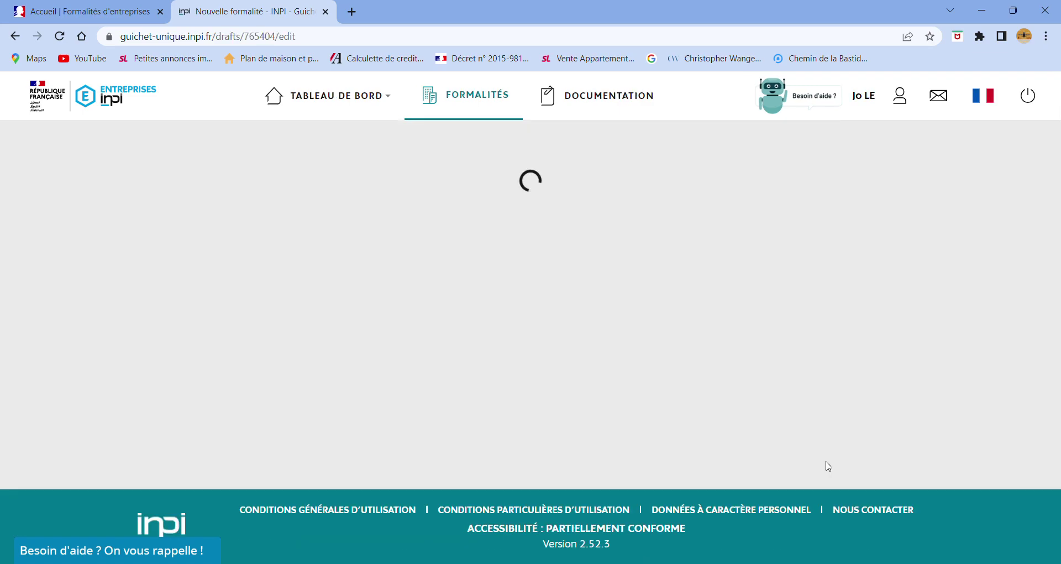
- Name the new formality's dossier LMNP
scroll(674, 221, down, 1)
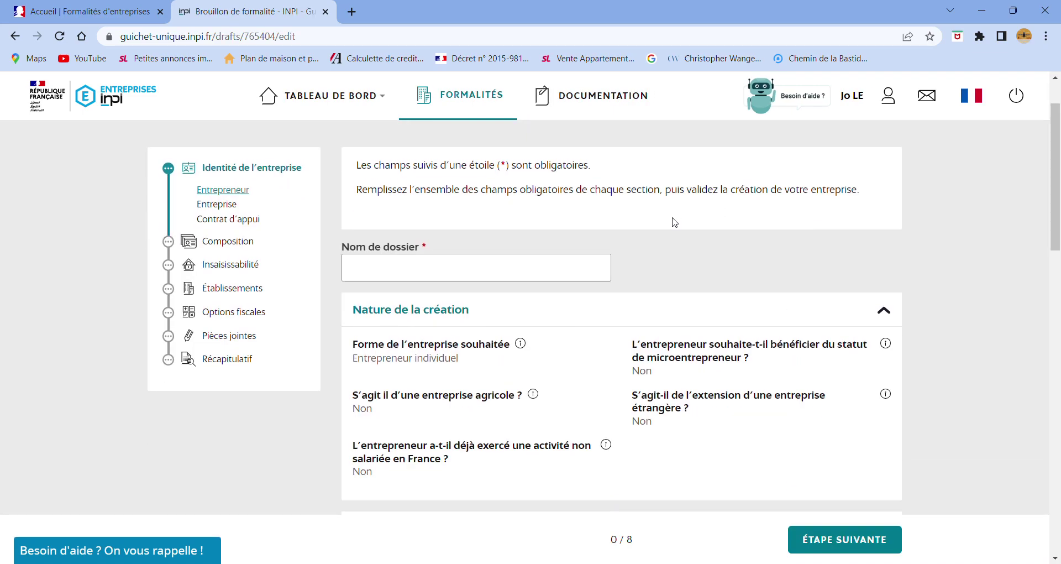
scroll(674, 227, down, 3)
scroll(672, 239, up, 3)
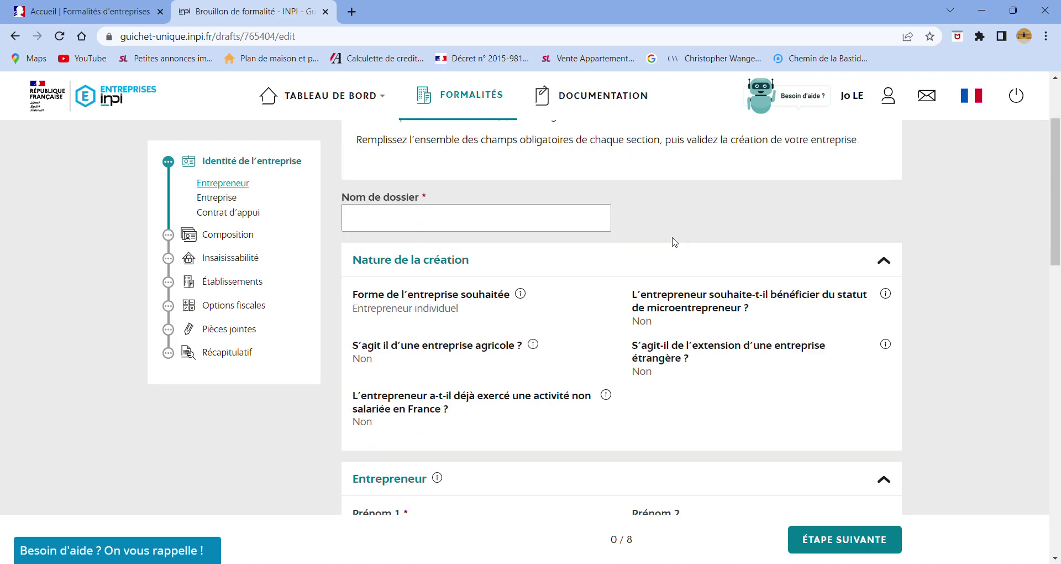
click(541, 274)
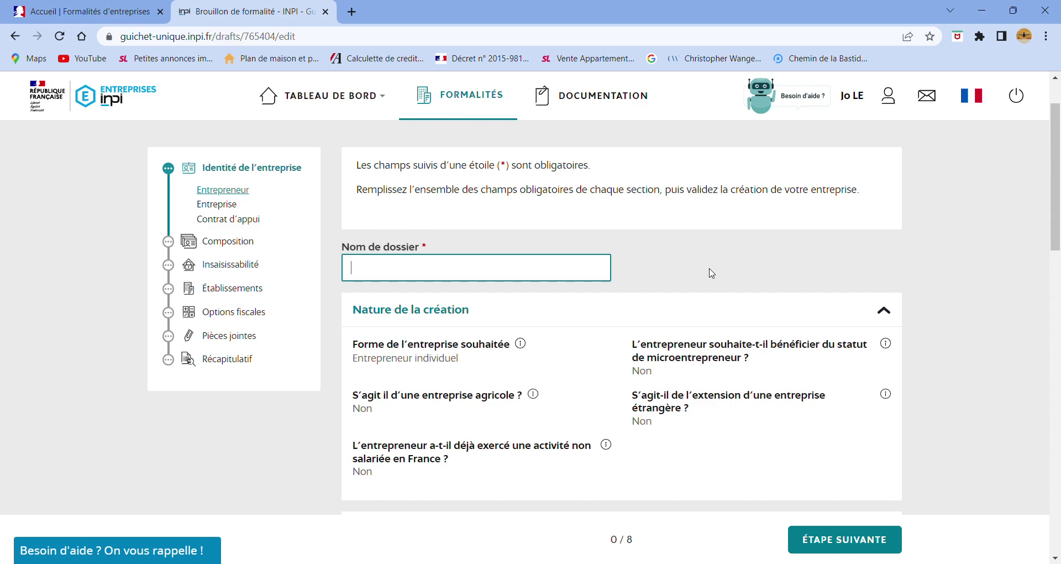
text(LMNP)
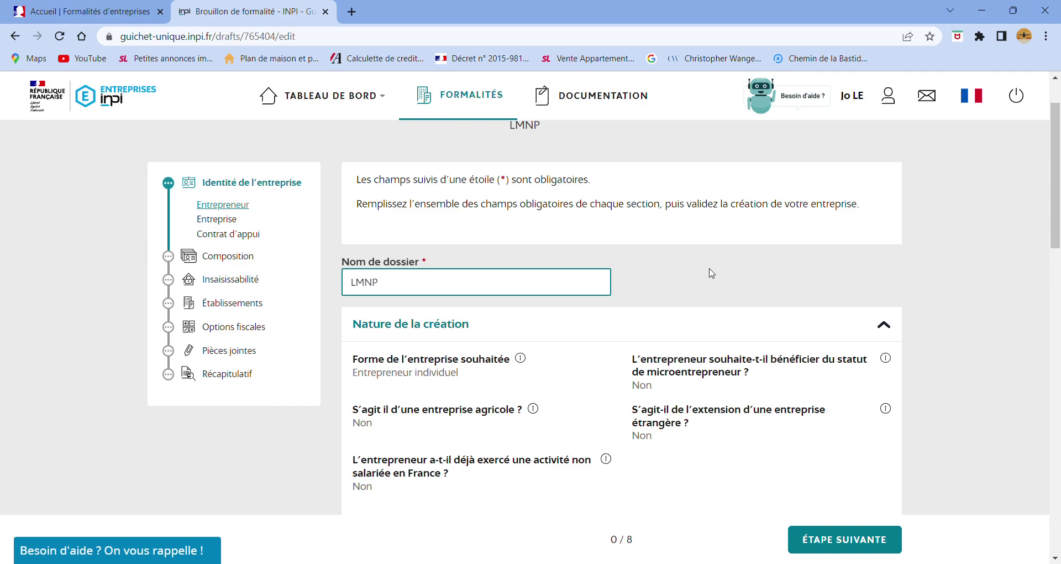
click(743, 291)
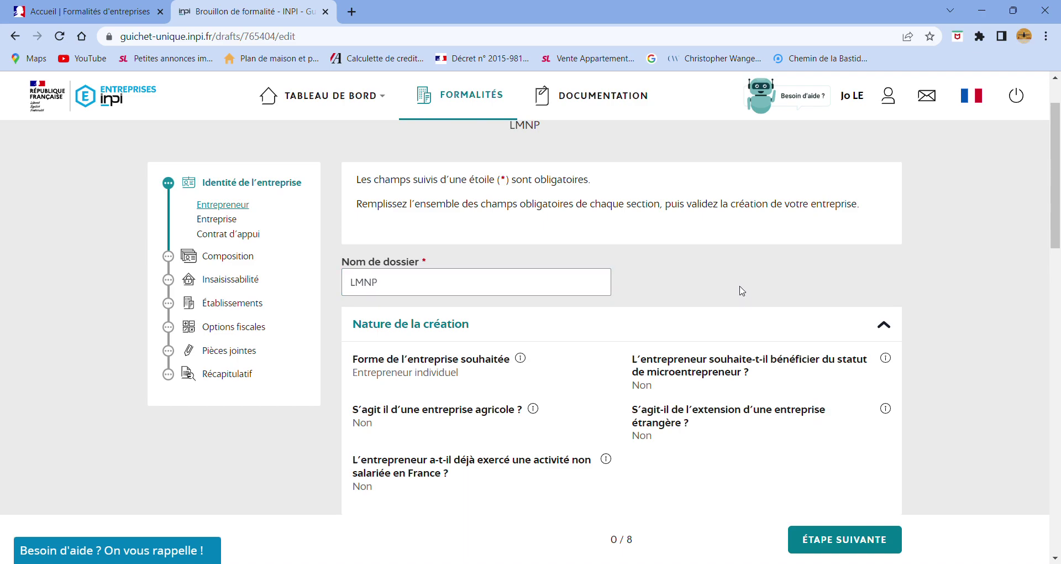
- Examine the Entrepreneur page's fields for identity, address, contact details and social coverage
scroll(742, 290, down, 2)
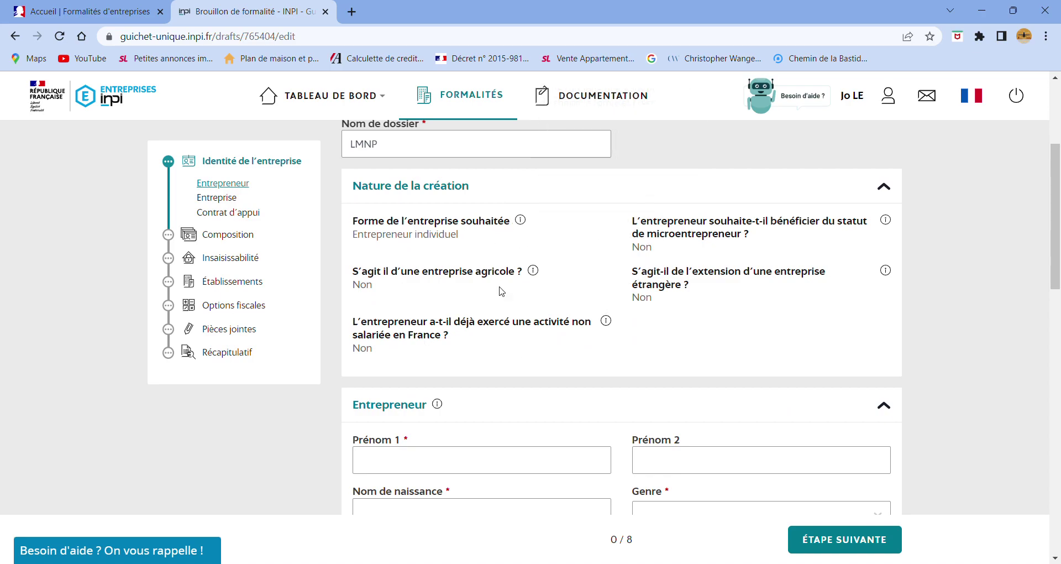
scroll(617, 293, down, 3)
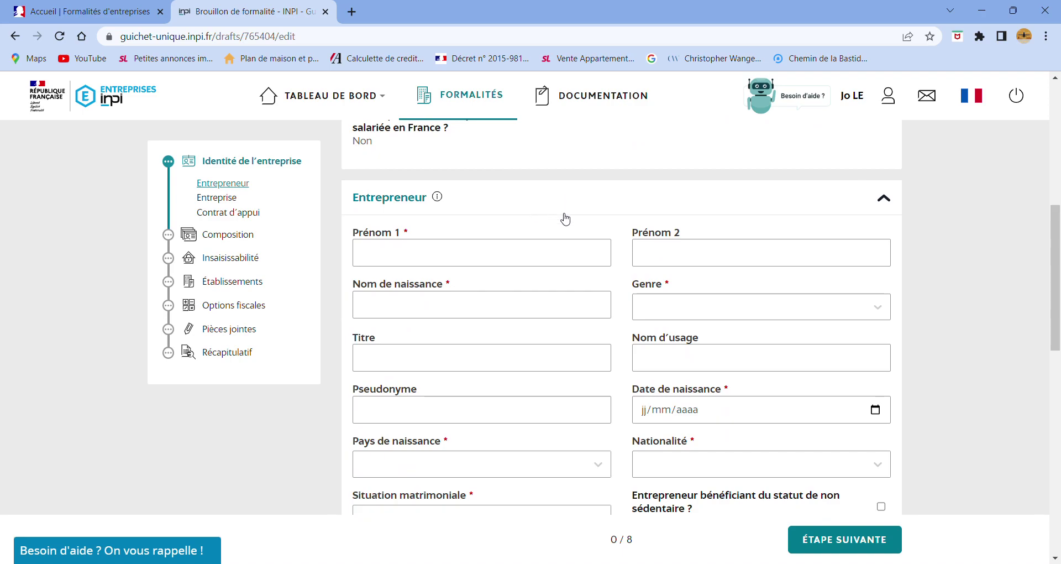
scroll(565, 310, down, 1)
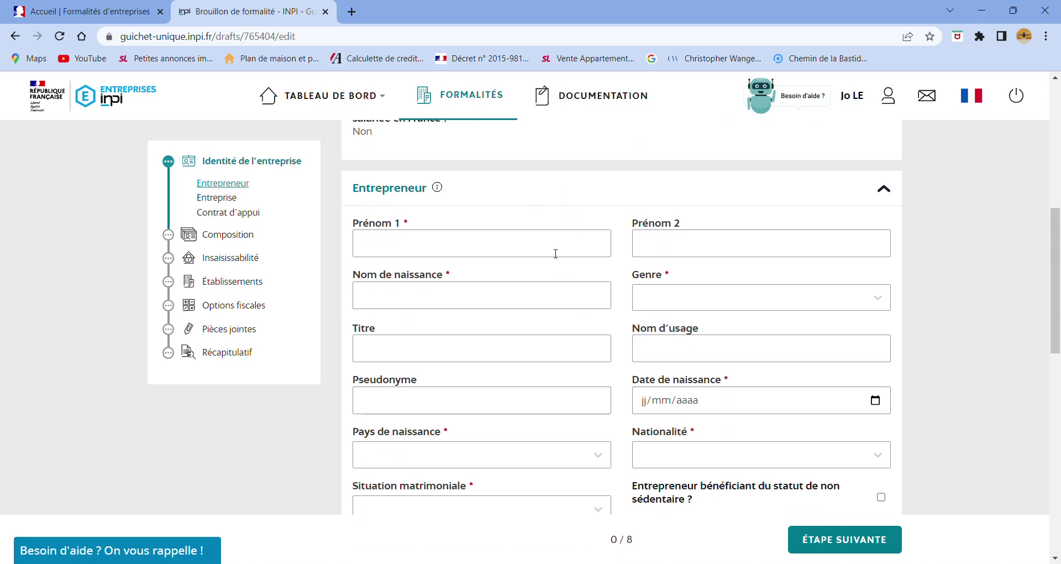
scroll(810, 266, down, 1)
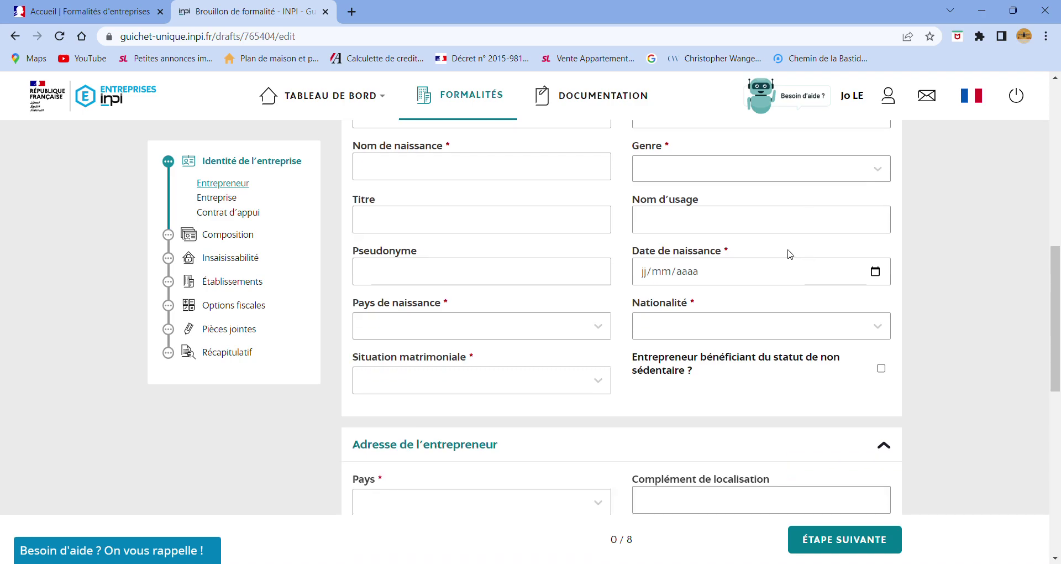
scroll(583, 293, down, 1)
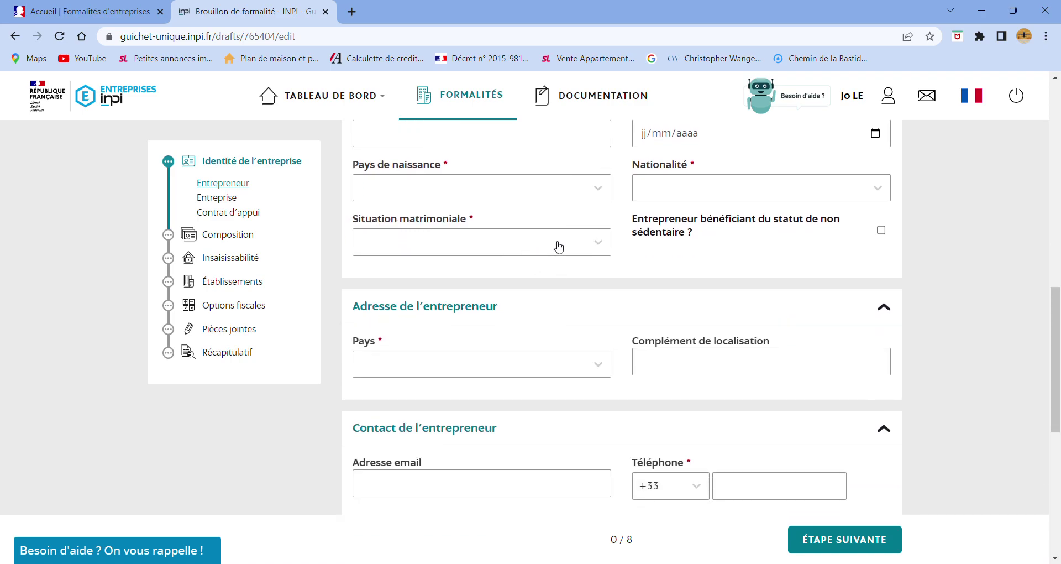
scroll(625, 259, down, 1)
scroll(560, 288, down, 3)
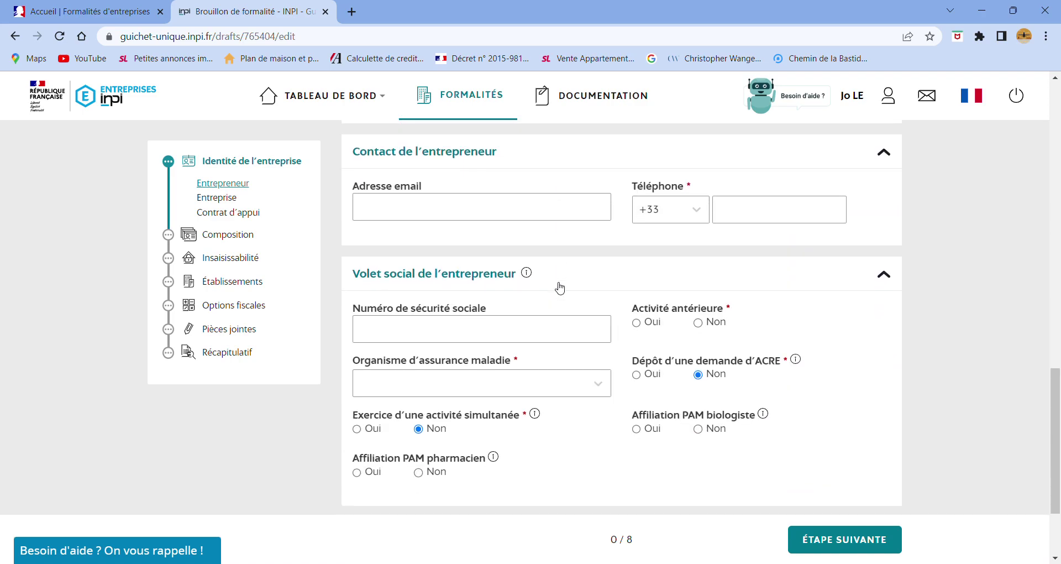
scroll(602, 251, down, 2)
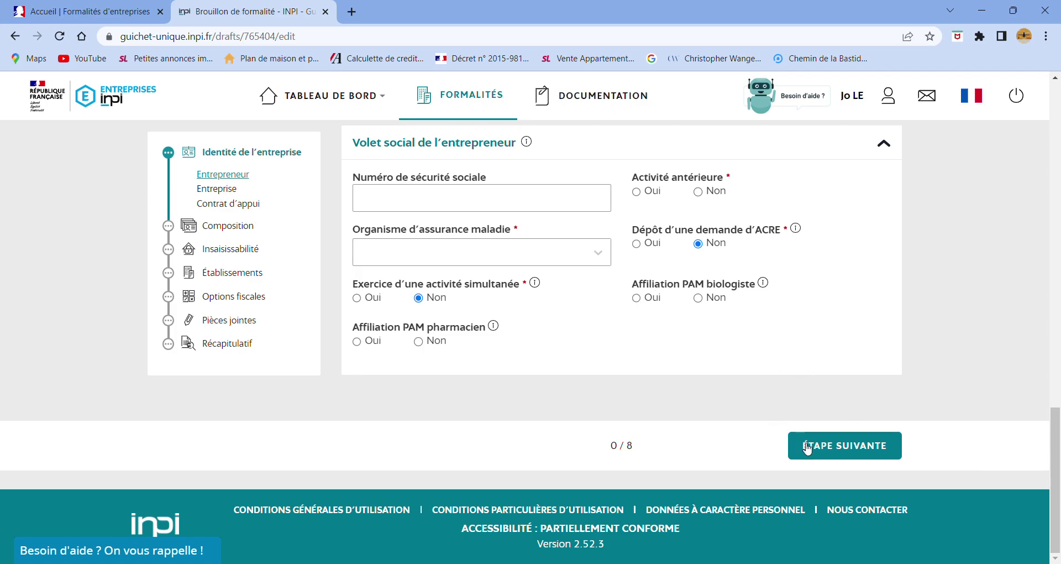
- Try to advance past the blank Entrepreneur page and review which mandatory fields are flagged
click(825, 448)
scroll(818, 387, down, 1)
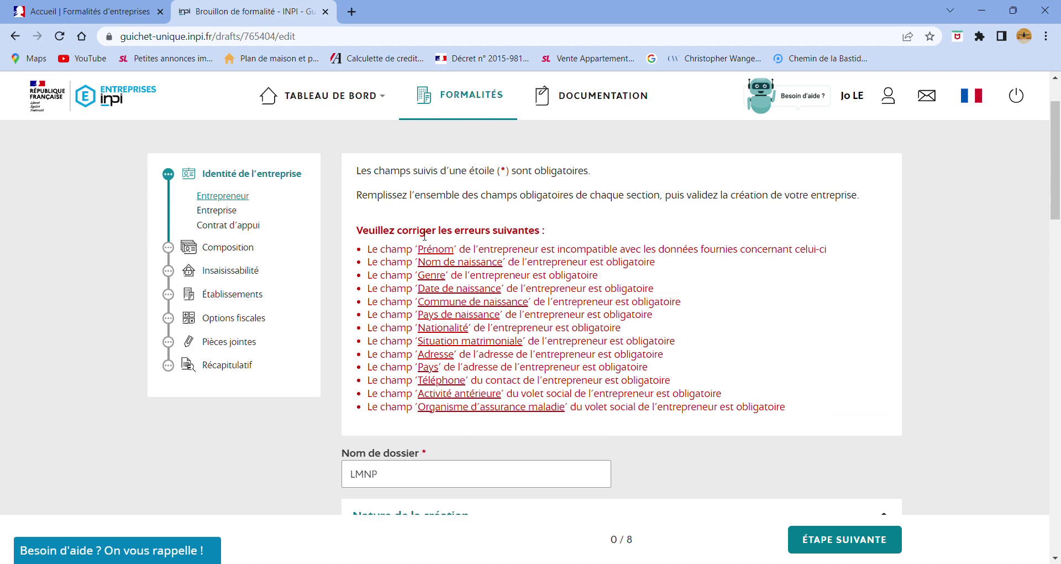
scroll(604, 389, down, 20)
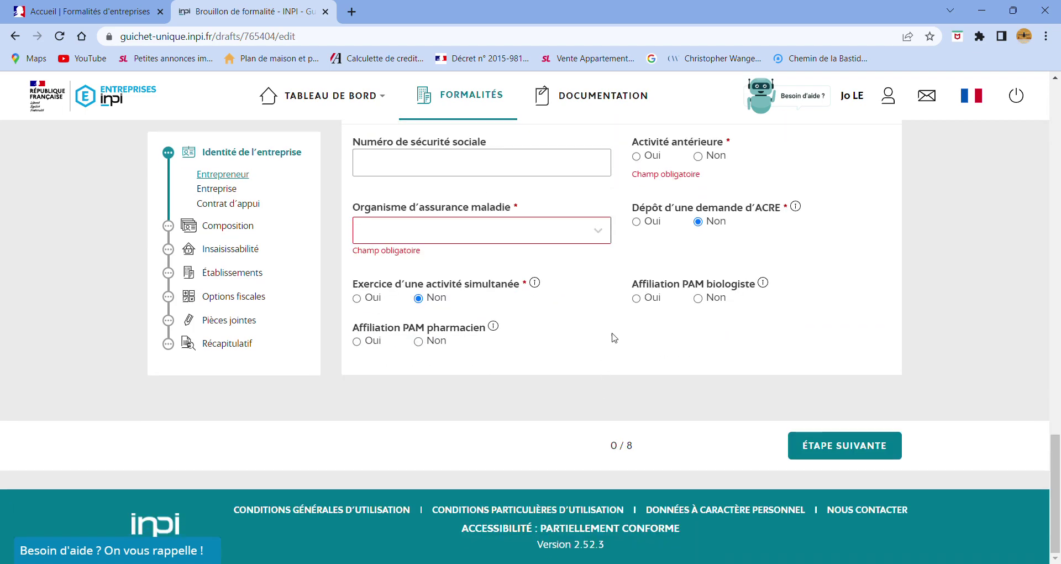
- In the Entreprise section, answer Non for the personal home address, Oui for the establishment address and Non for a domiciliation company
click(217, 194)
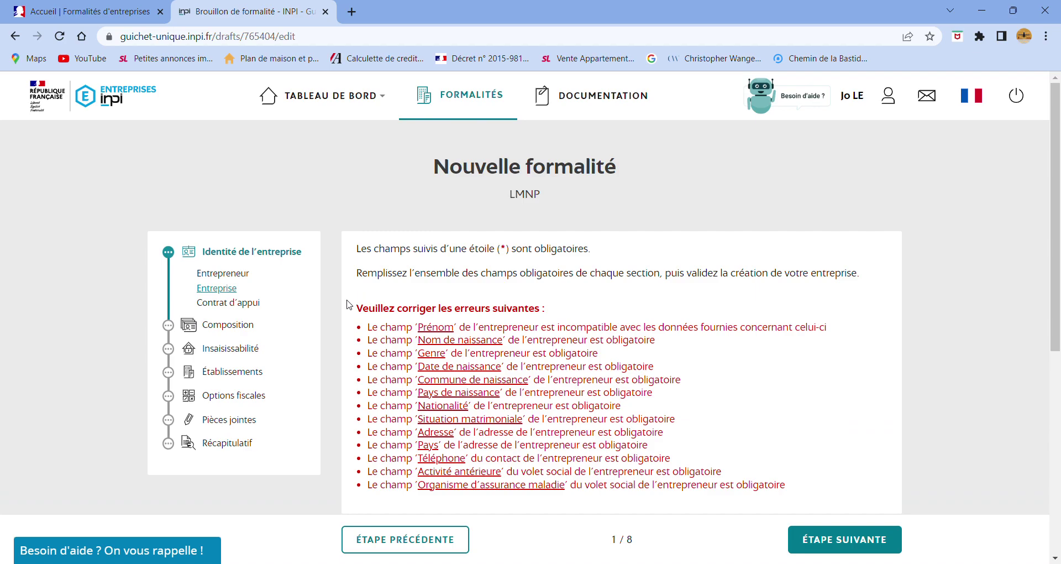
scroll(329, 315, down, 5)
scroll(328, 316, down, 2)
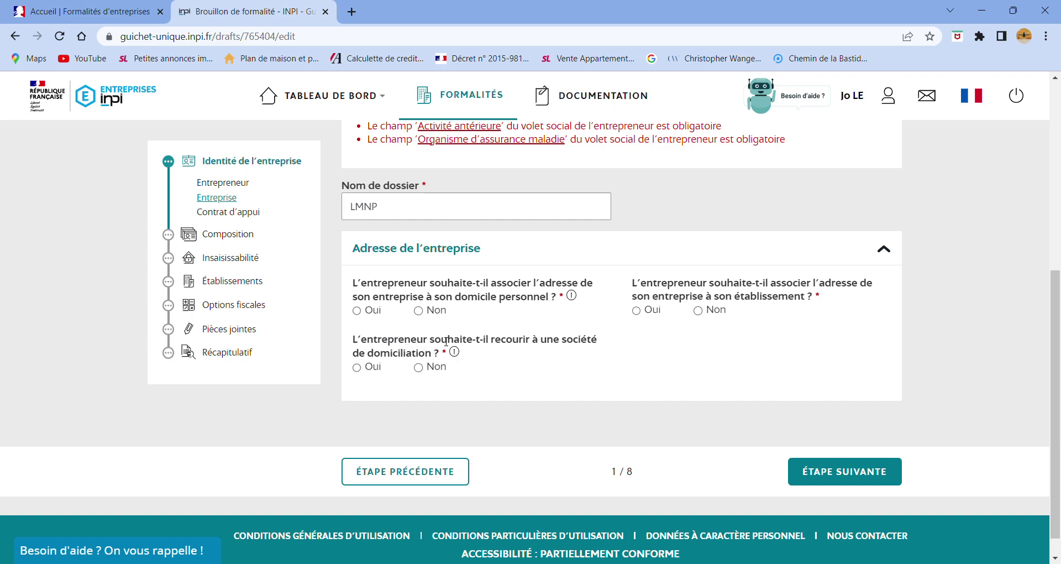
click(419, 311)
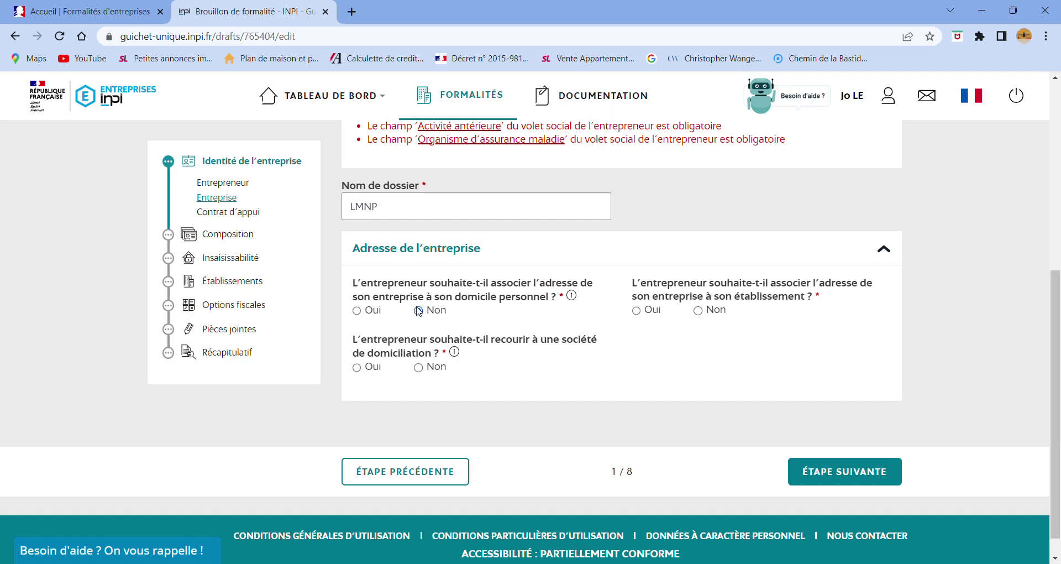
click(418, 368)
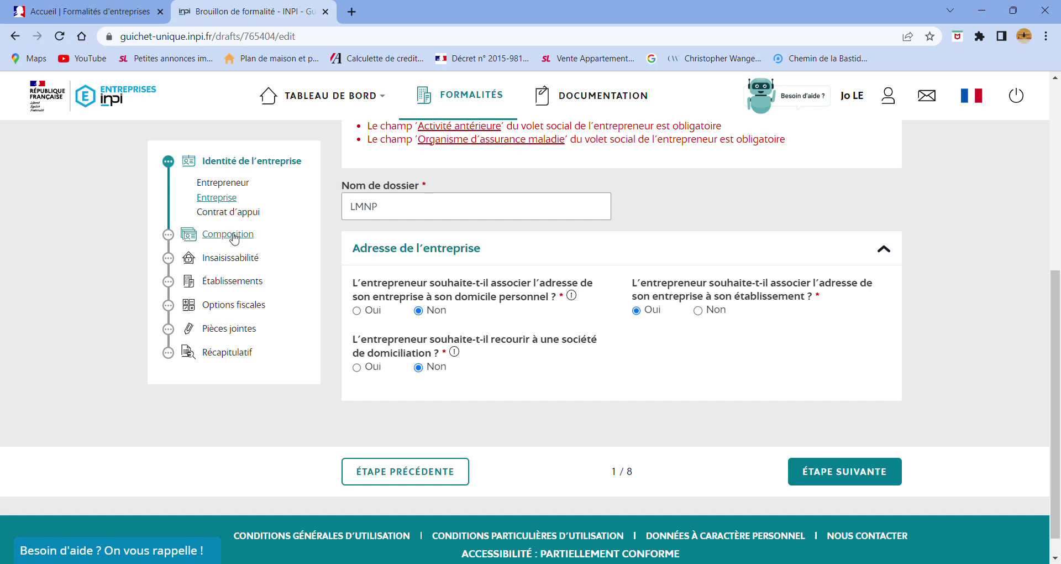
- Open the Contrat d'appui section and examine the question about declaring a support contract
click(229, 212)
scroll(643, 292, down, 5)
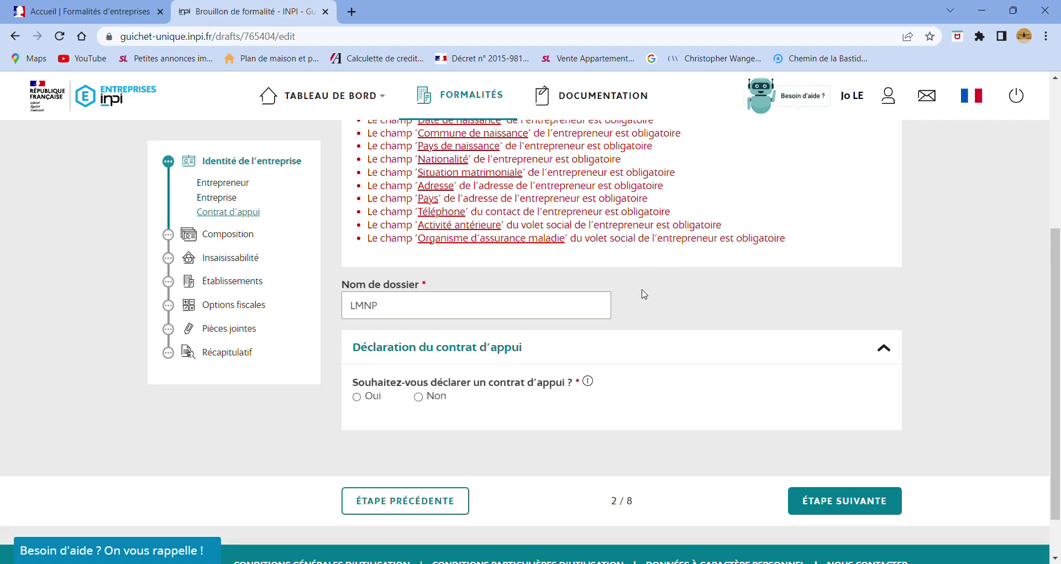
scroll(643, 293, down, 1)
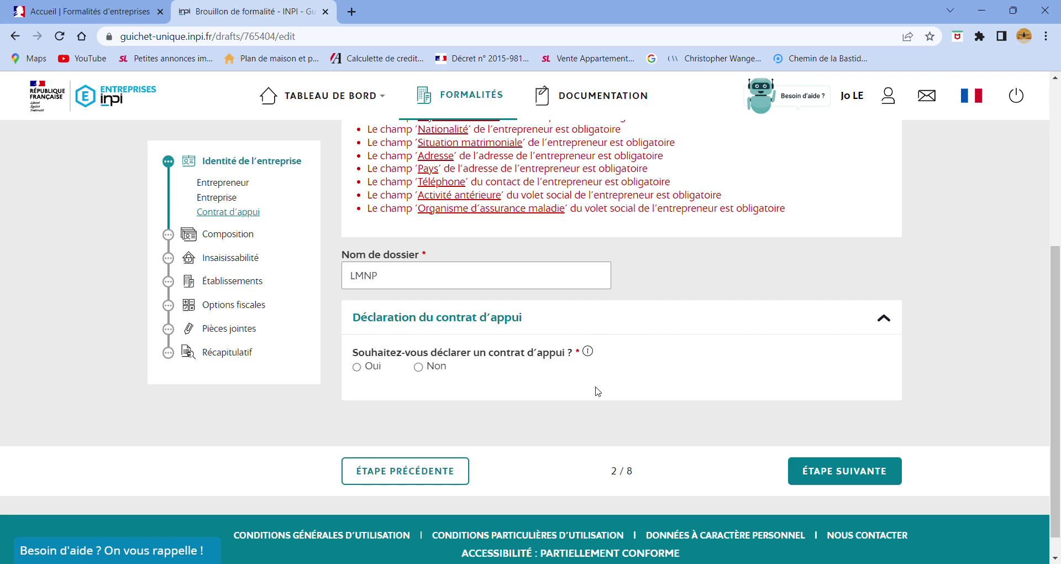
mouse_move(586, 355)
- Examine the Composition section's list of authorised persons and the main-residence question under Insaisissabilité
click(198, 239)
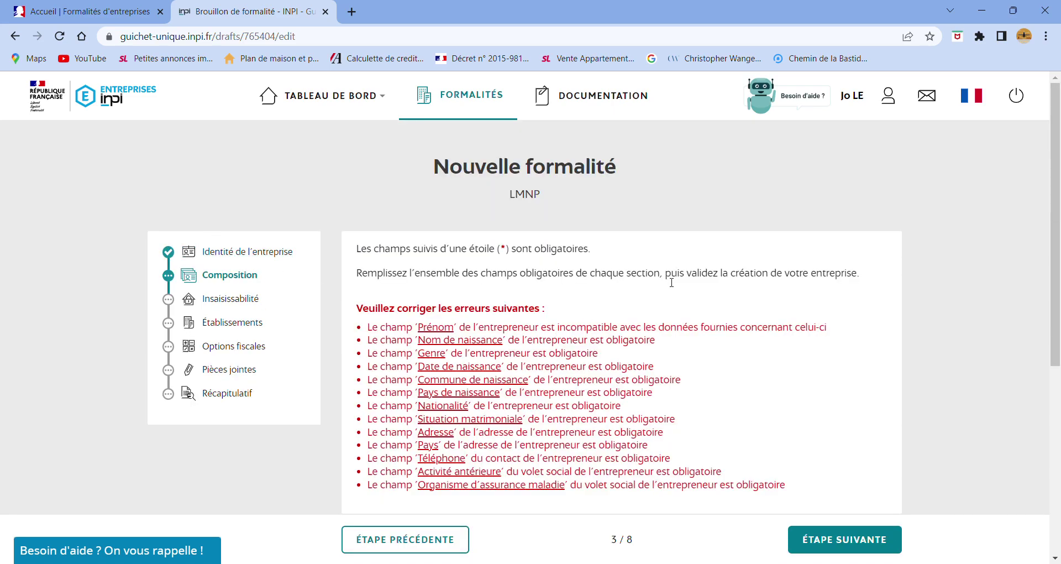
scroll(757, 249, down, 5)
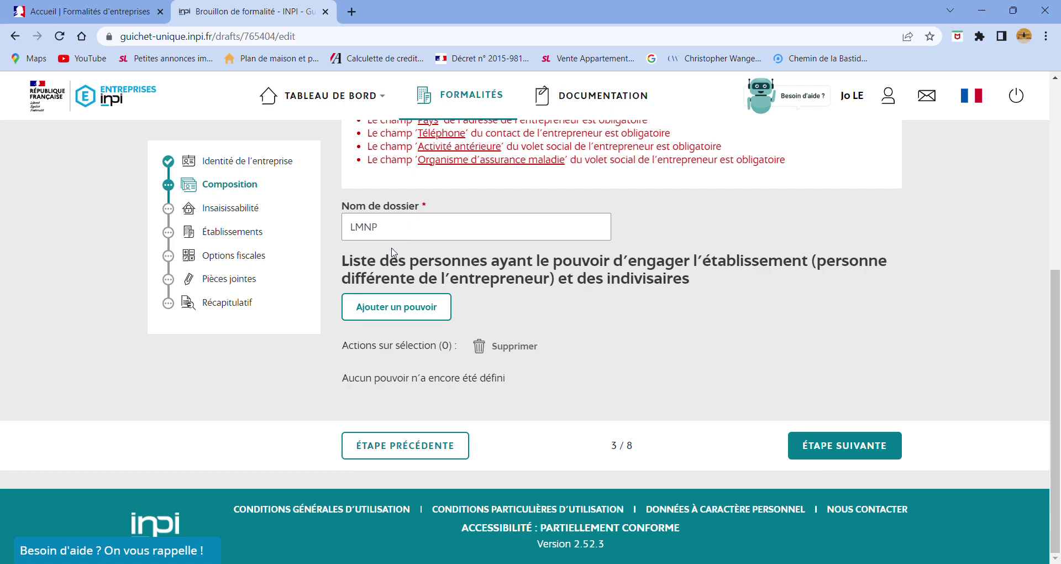
click(200, 210)
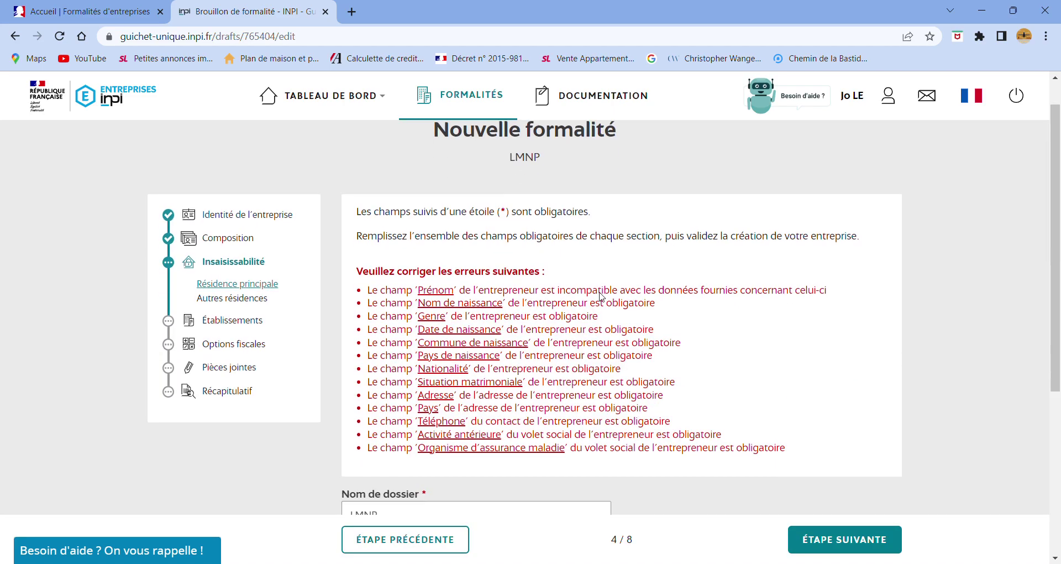
scroll(601, 296, down, 5)
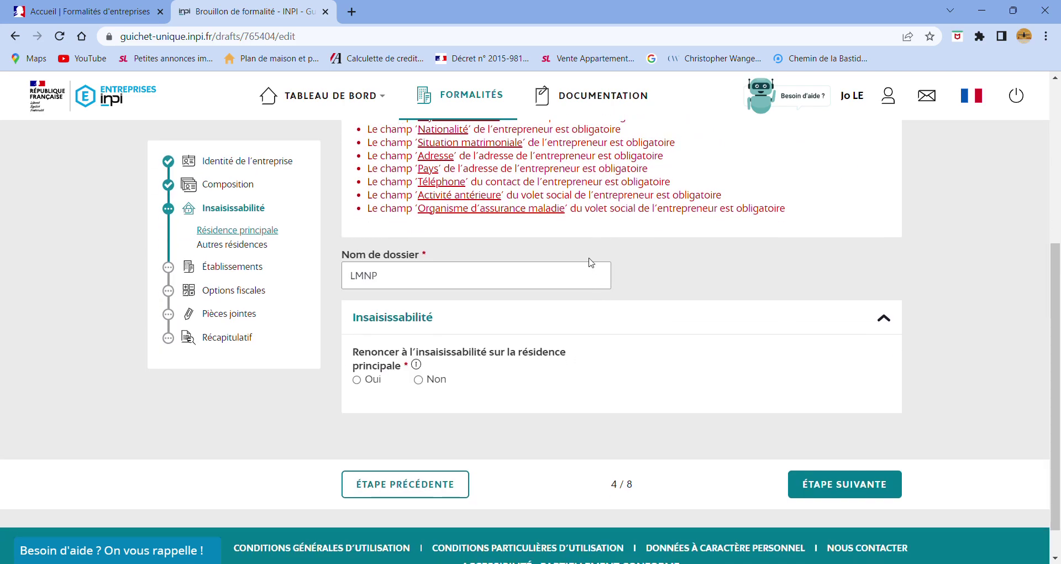
- Examine the main-residence waiver question and the Autres résidences list of secondary residences under Insaisissabilité
scroll(658, 294, down, 1)
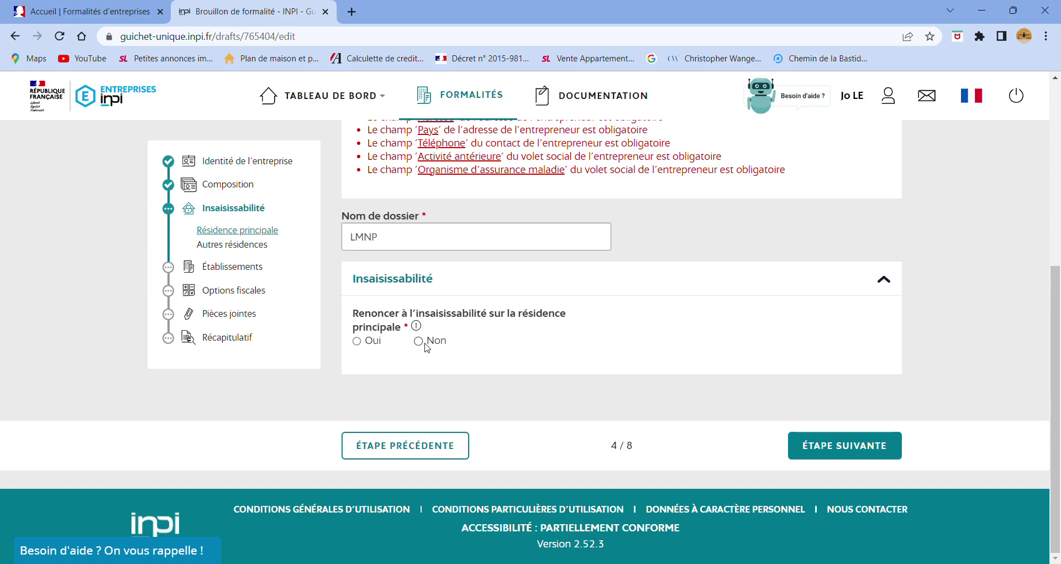
click(229, 244)
scroll(448, 249, down, 4)
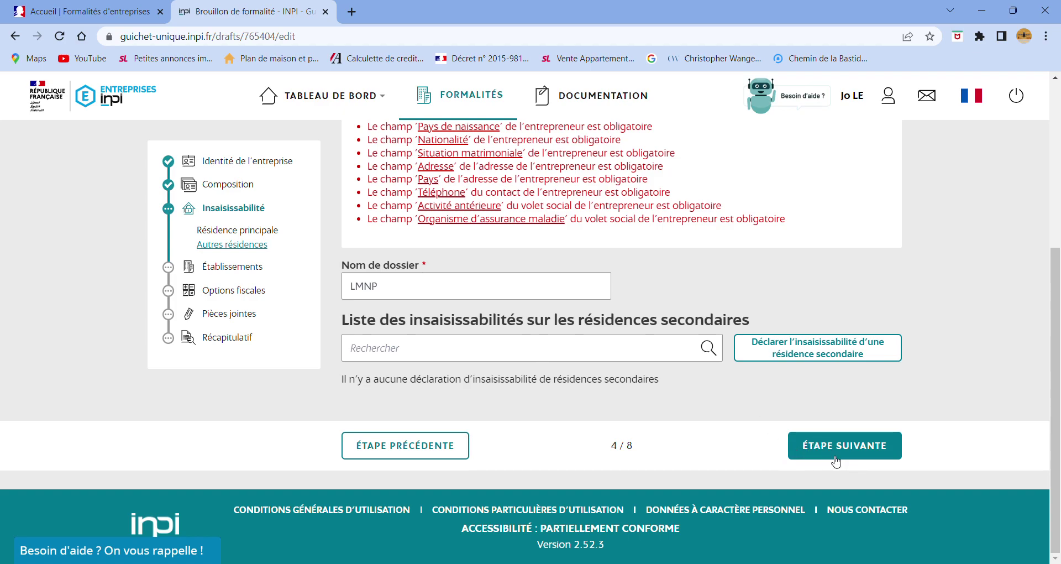
- Open the Établissements section and examine its description, Enseigne help, address and Effectif salarié fields
click(249, 269)
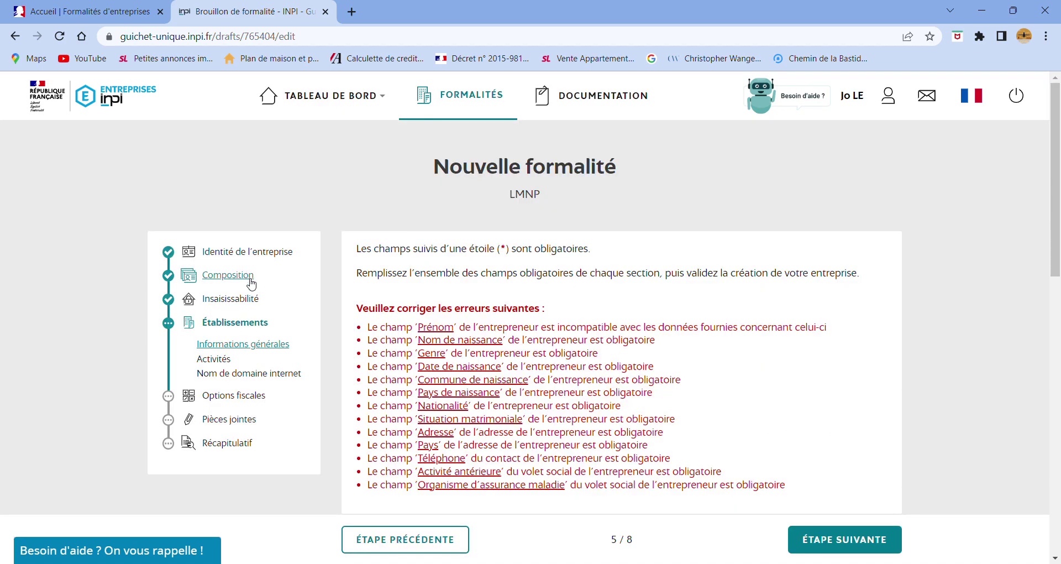
scroll(518, 249, down, 3)
scroll(517, 249, down, 3)
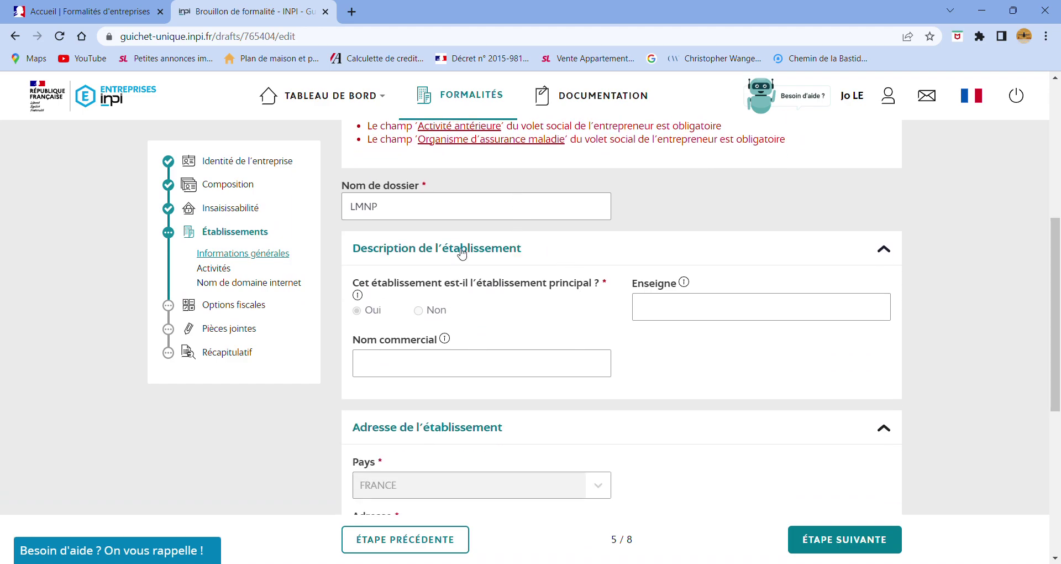
scroll(640, 237, down, 1)
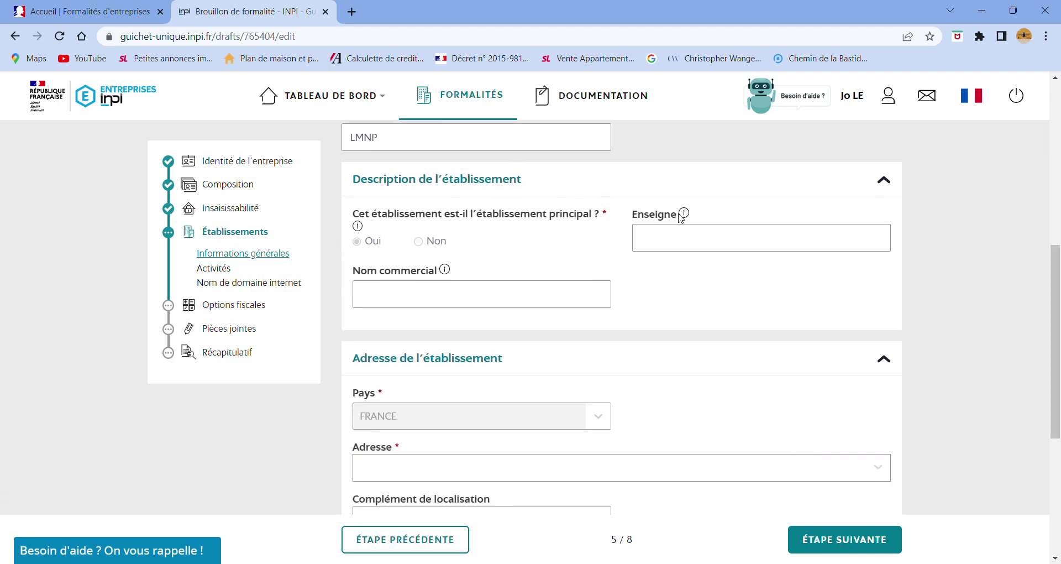
mouse_move(684, 215)
scroll(696, 291, down, 2)
scroll(503, 210, down, 2)
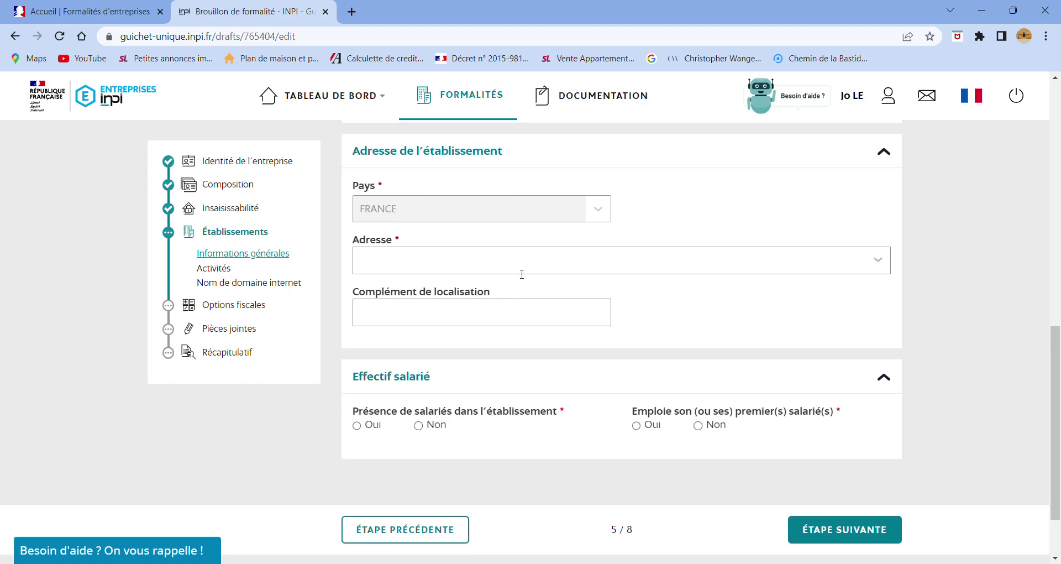
scroll(525, 286, down, 1)
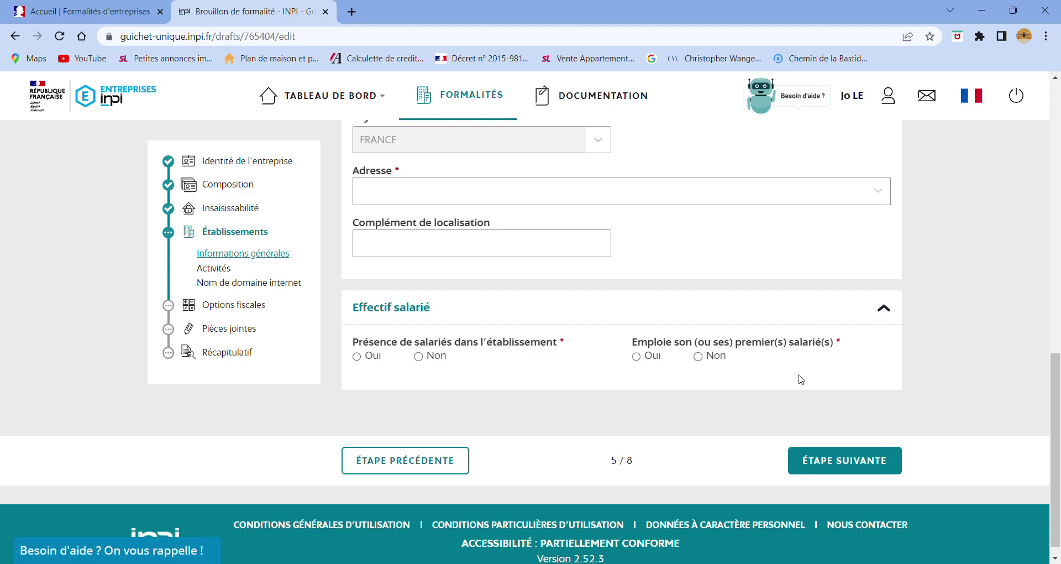
- Add an activity in the establishment's Activités section and review the fields of its form
click(213, 268)
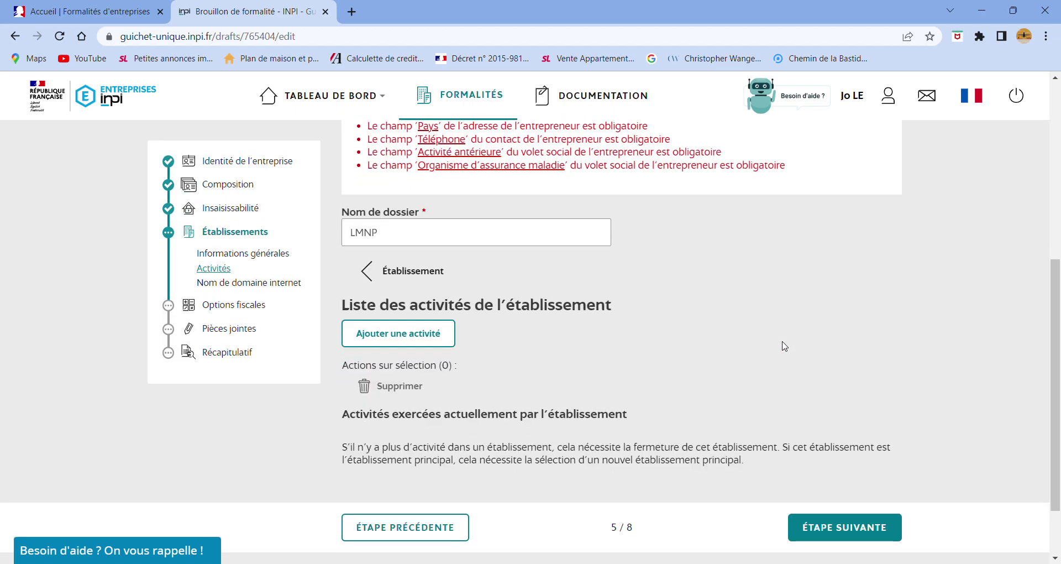
scroll(785, 346, down, 2)
scroll(785, 346, up, 2)
click(438, 341)
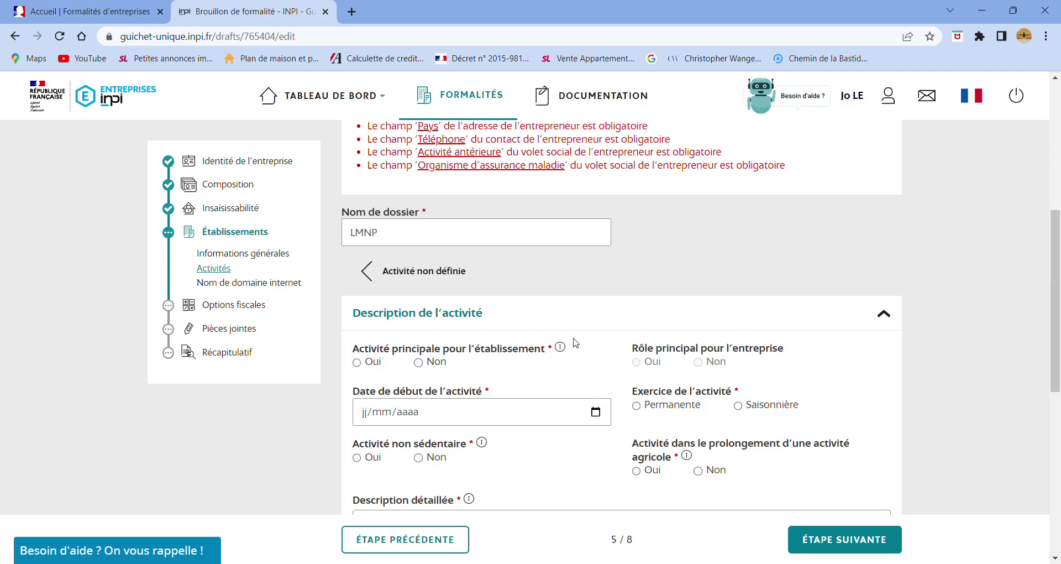
scroll(576, 342, down, 7)
scroll(576, 342, up, 6)
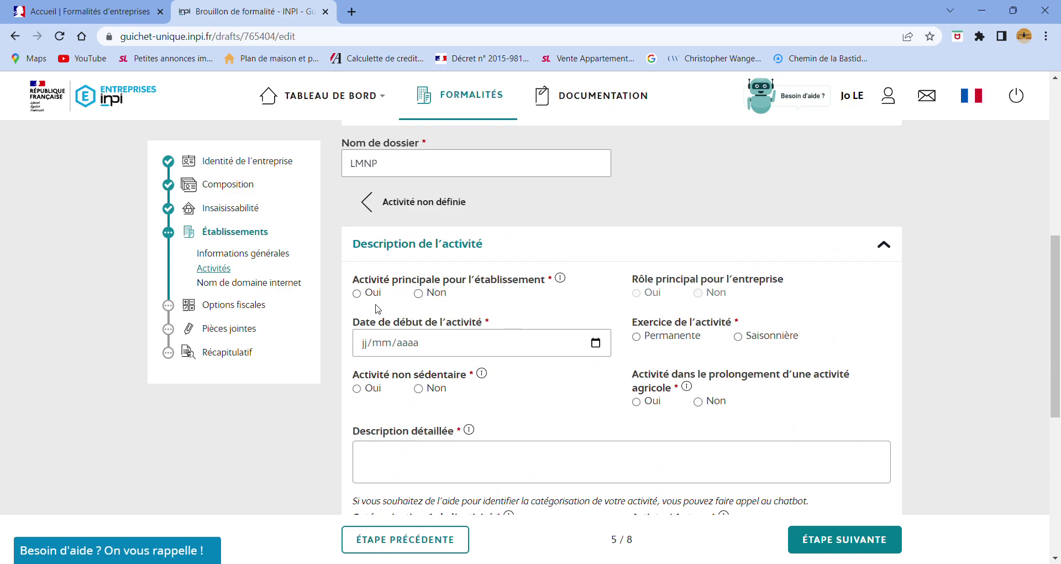
- Answer Oui for Activité principale pour l'établissement and select the activity's start date field
click(358, 294)
mouse_move(562, 278)
click(418, 294)
click(358, 294)
click(365, 344)
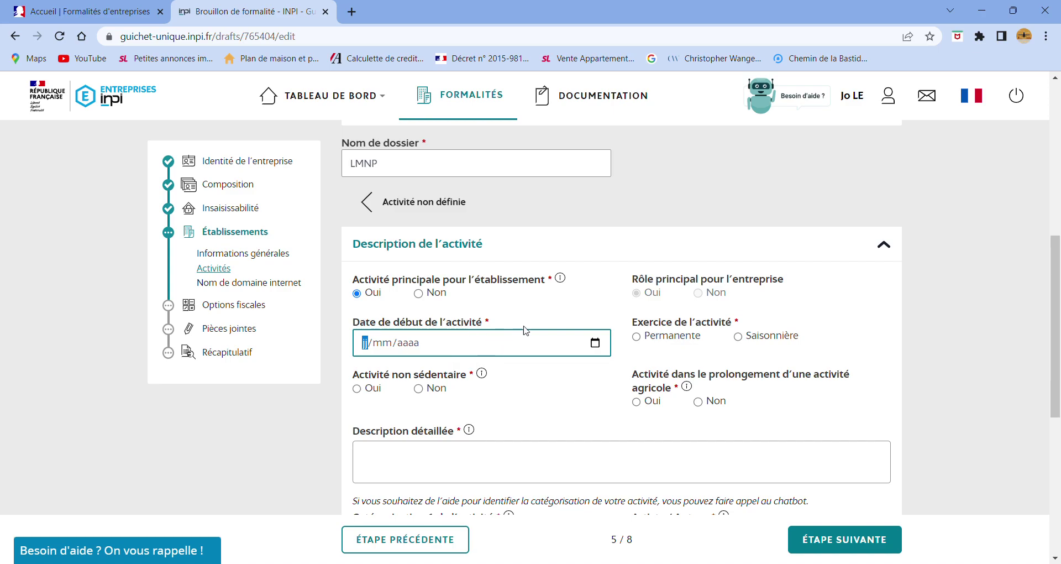
- Answer Non for Activité non sédentaire, set Exercice de l'activité to Permanente, and answer Non for the agricultural extension
scroll(536, 349, down, 3)
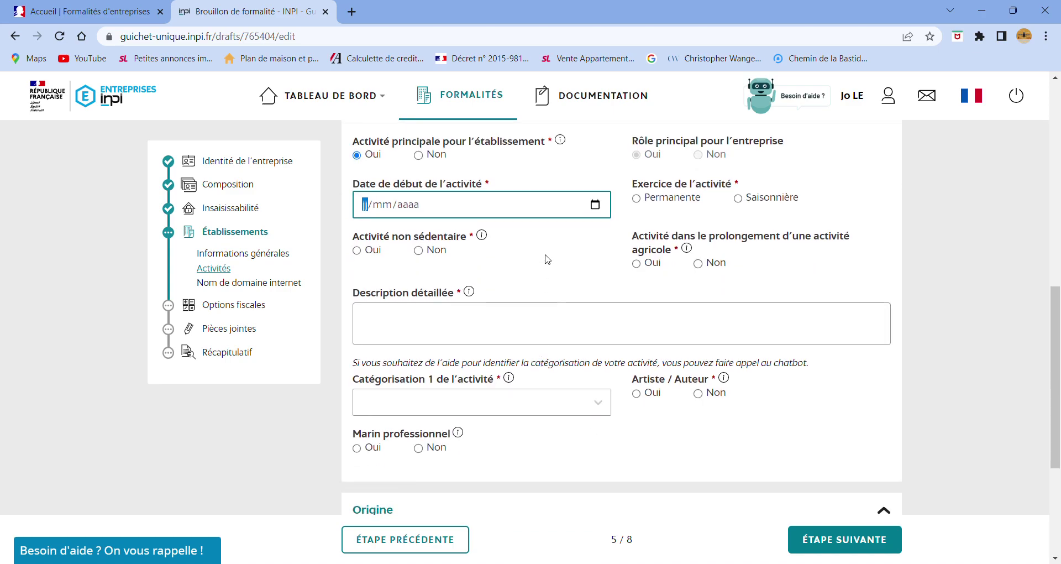
mouse_move(480, 237)
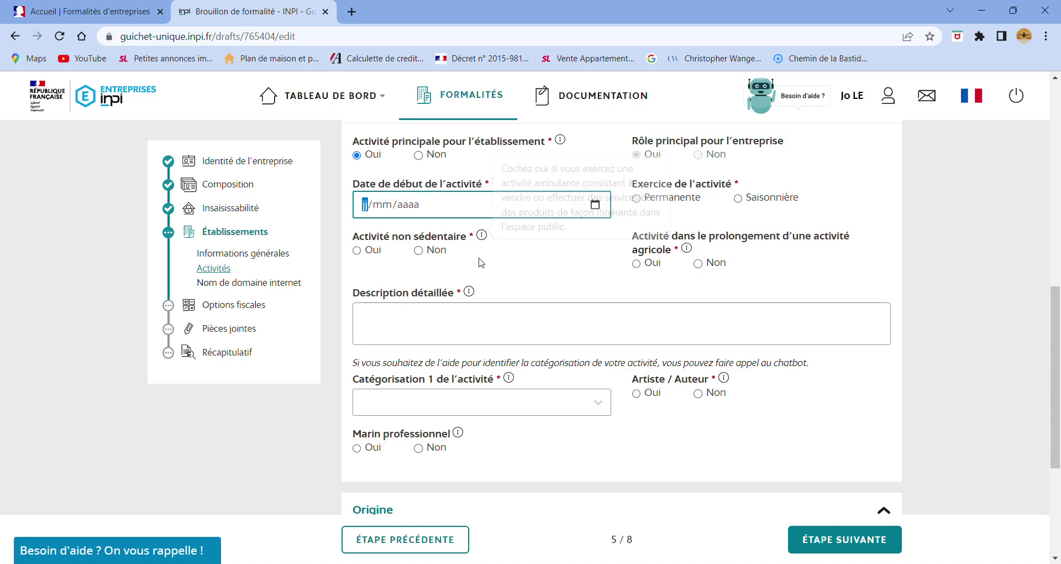
click(419, 252)
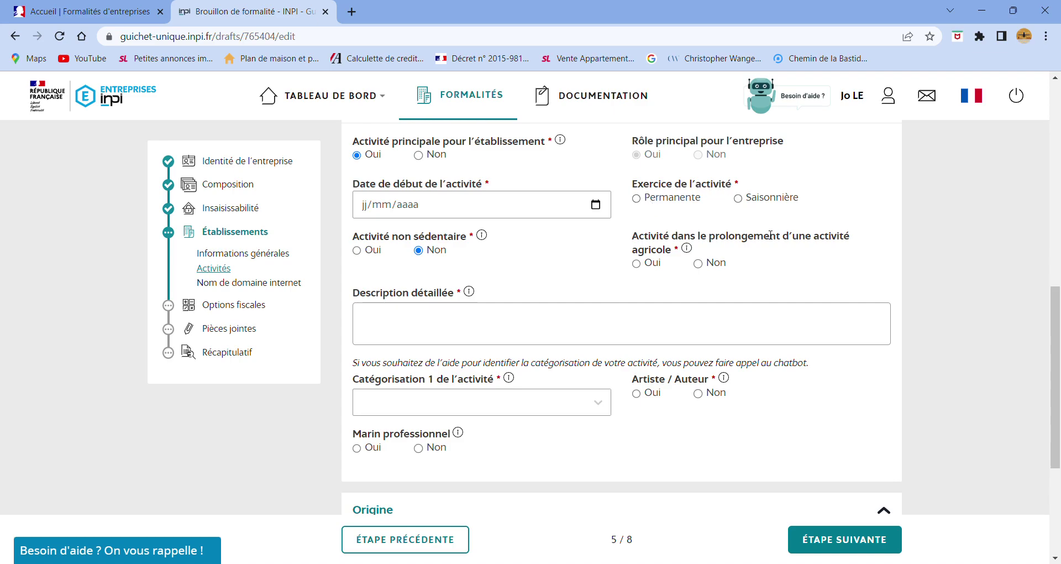
click(638, 199)
click(698, 263)
- Enter LMNP as the activity's detailed description
scroll(586, 265, down, 1)
click(561, 266)
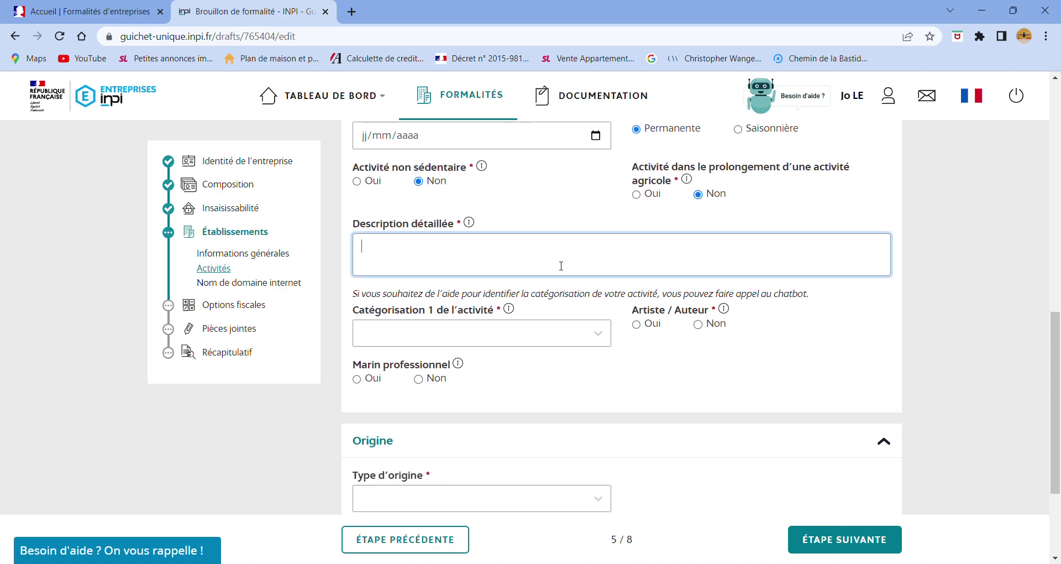
text(LN)
key(BackSpace)
text(MNP)
scroll(647, 311, down, 2)
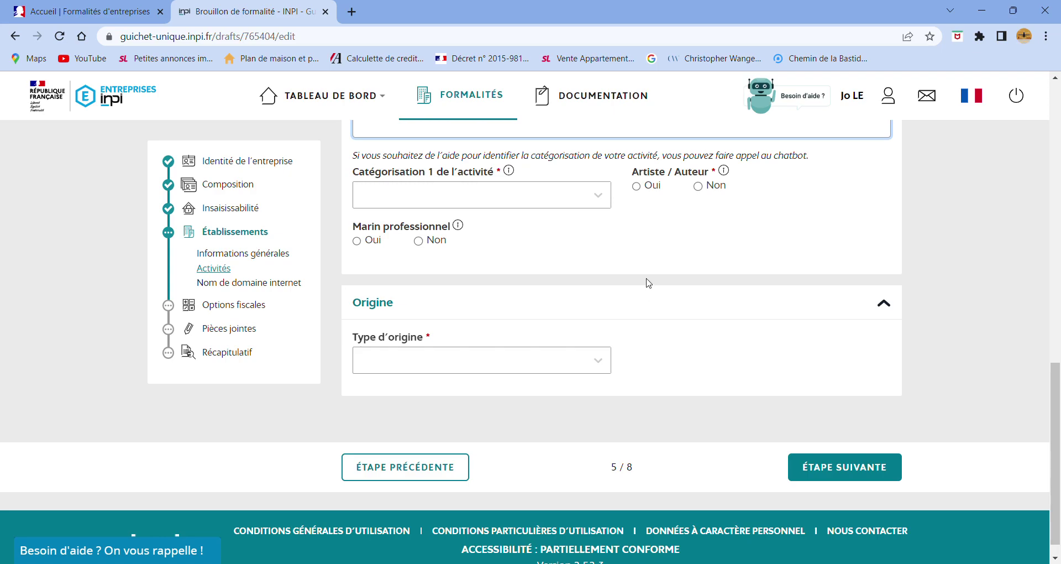
scroll(648, 281, up, 2)
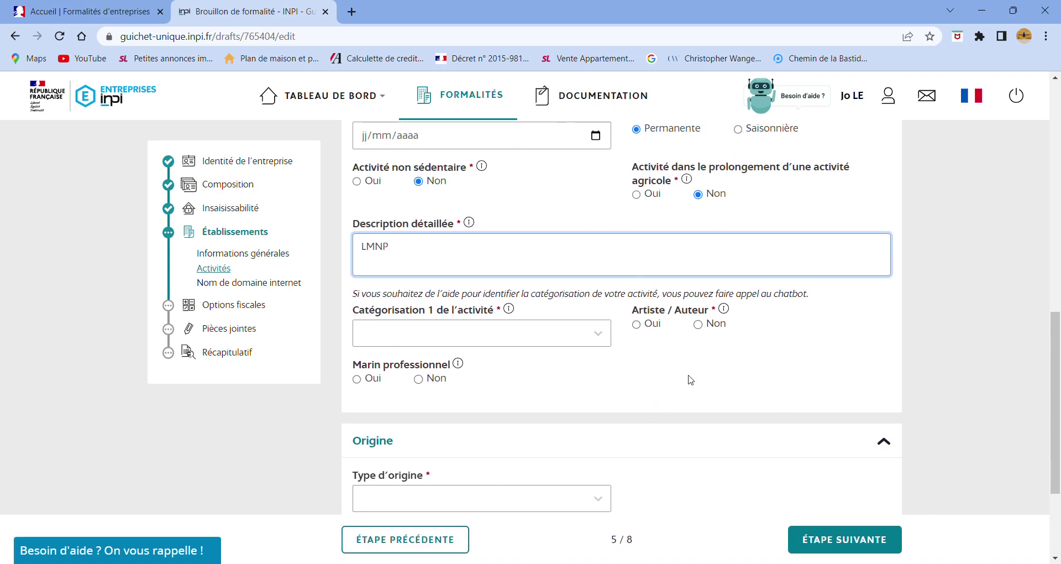
- Categorise the activity as Activités de services, Location, Location de biens immobiliers, Loueur en meublé non professionnel
click(608, 339)
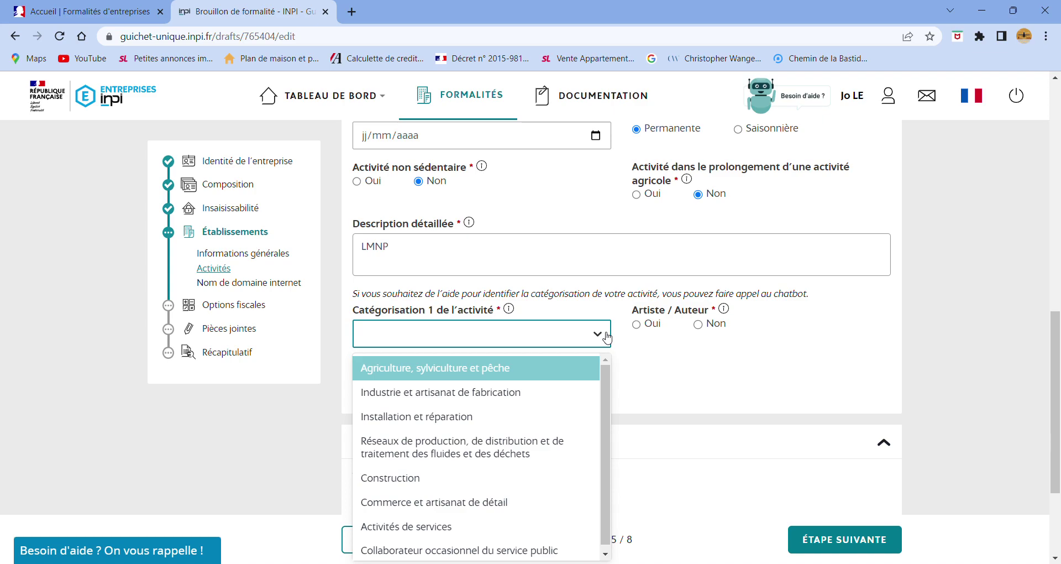
click(455, 528)
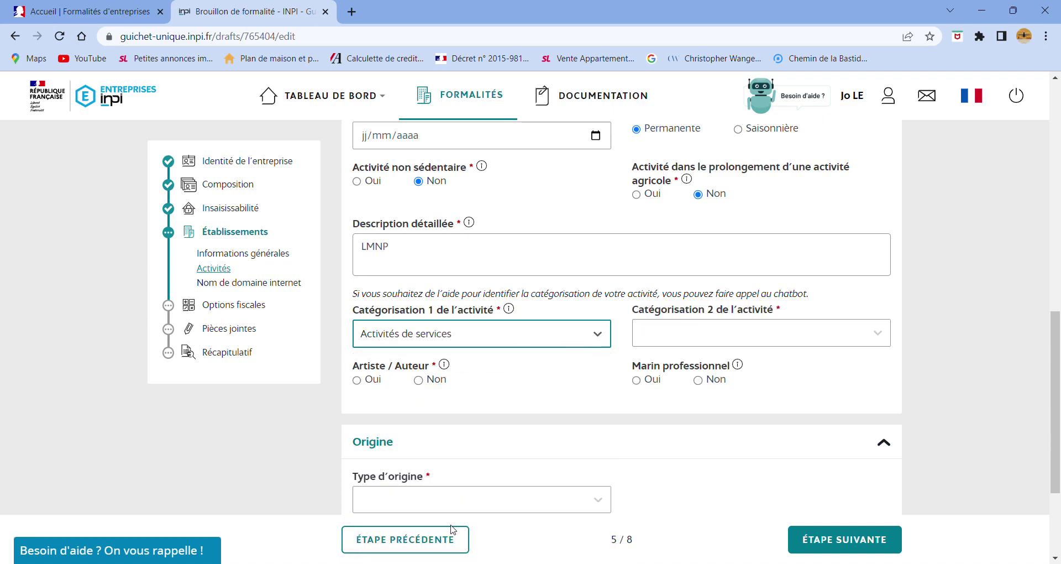
click(730, 339)
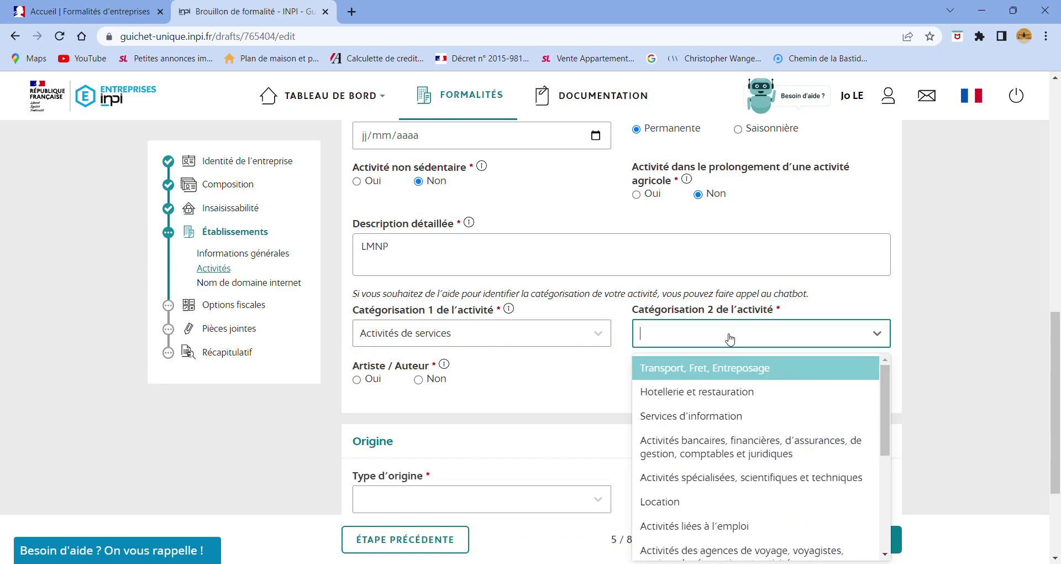
click(727, 502)
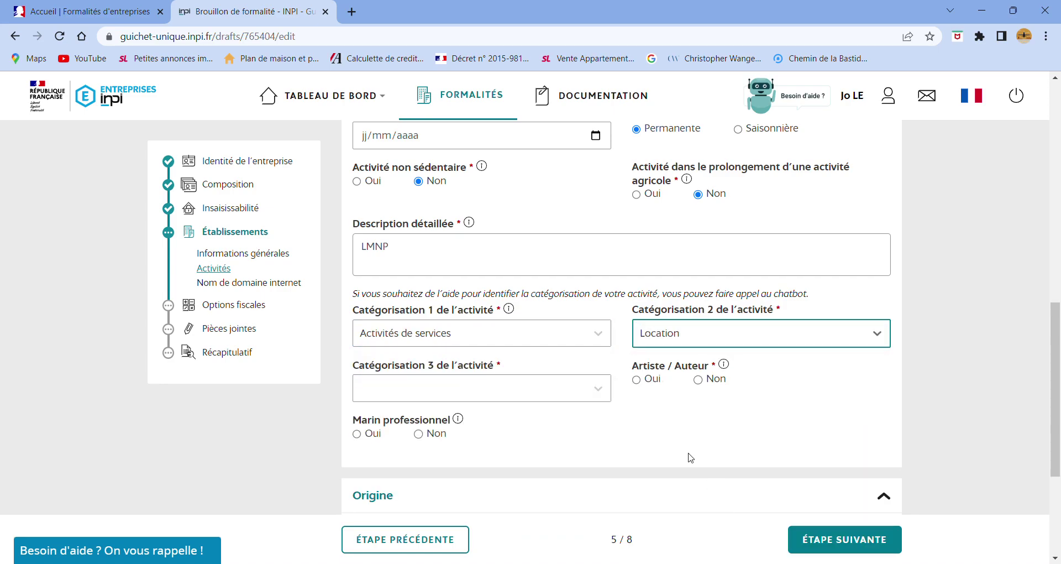
click(591, 396)
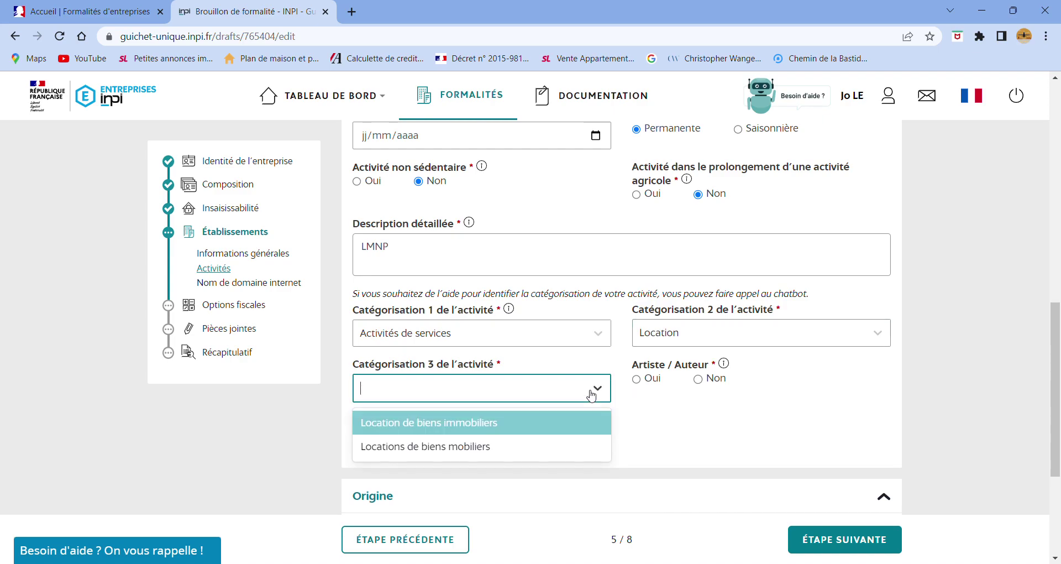
click(478, 426)
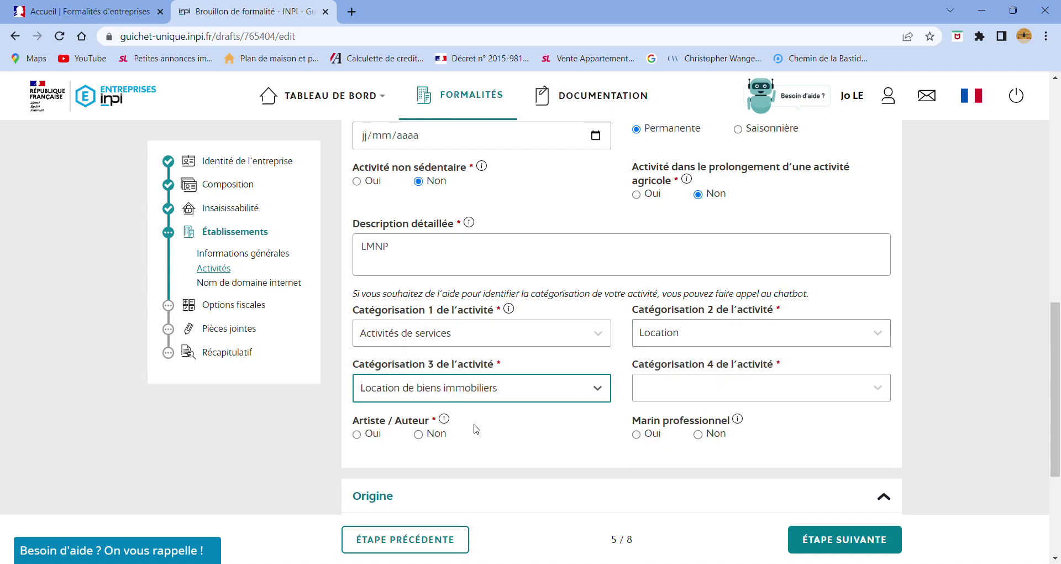
click(719, 393)
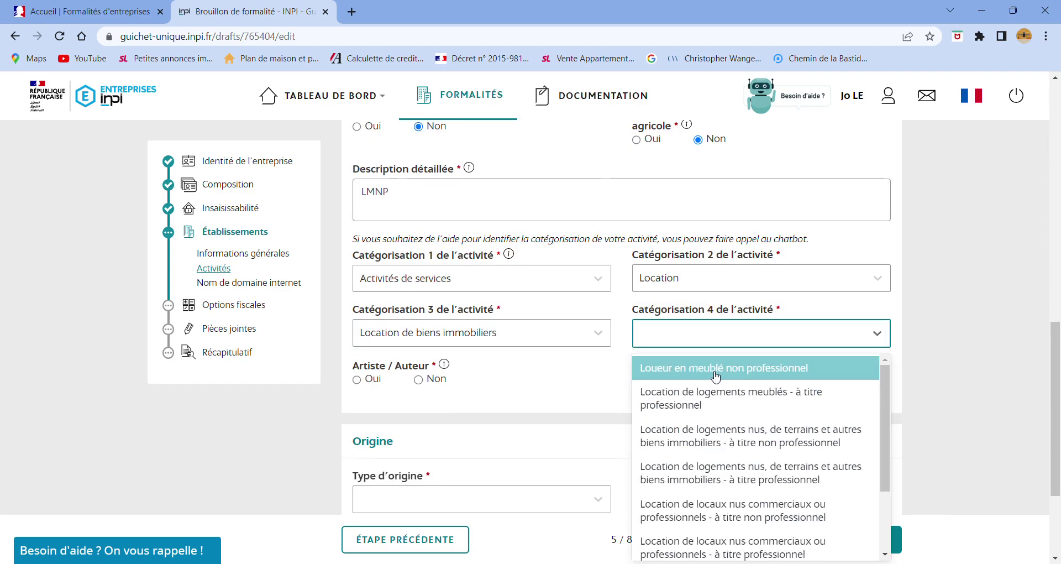
click(716, 378)
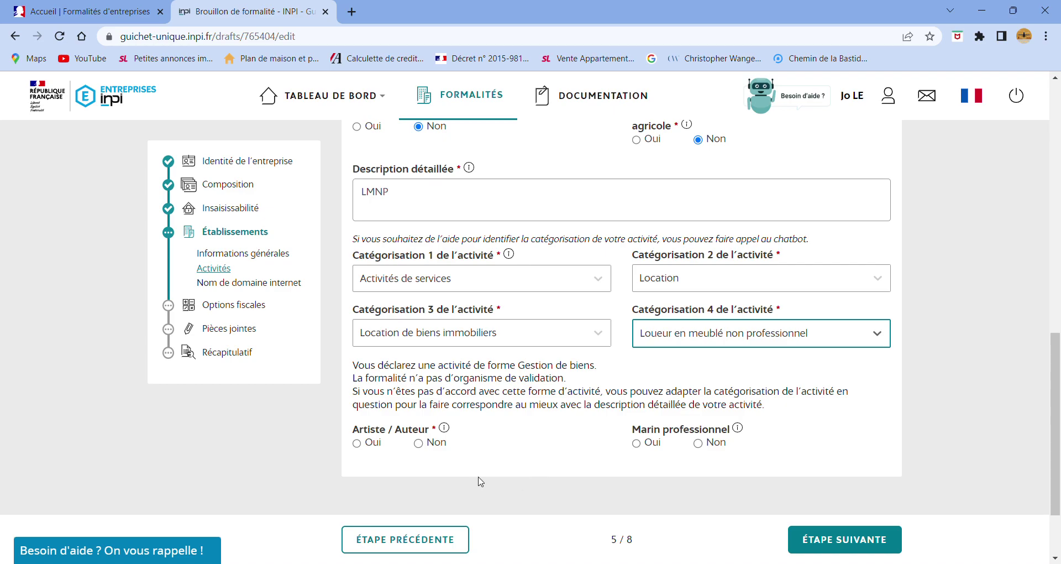
- Answer Non for Artiste / Auteur and Marin professionnel, and view the Nom de domaine internet section
click(419, 443)
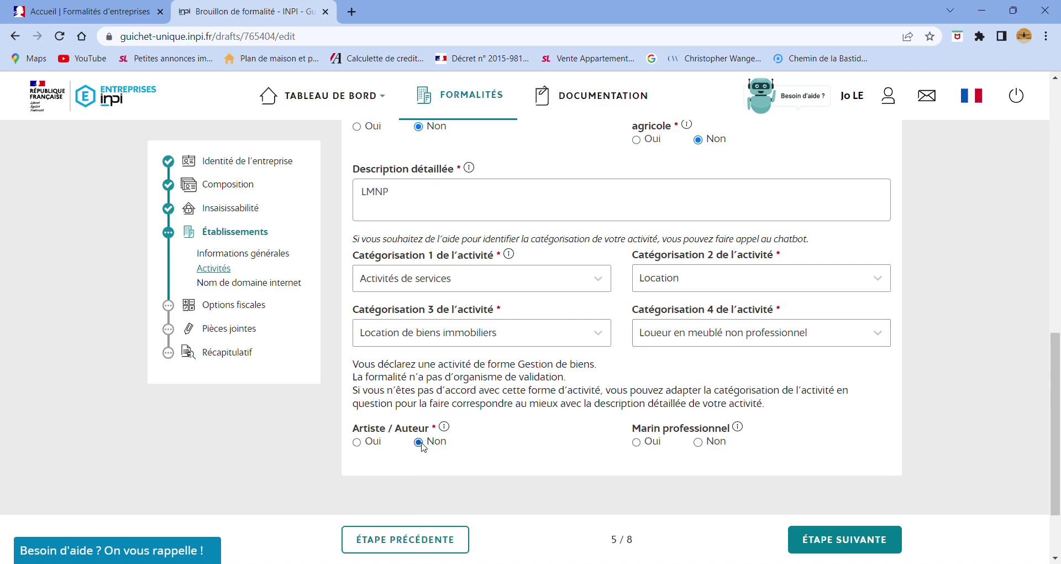
click(698, 443)
click(269, 283)
scroll(656, 286, down, 5)
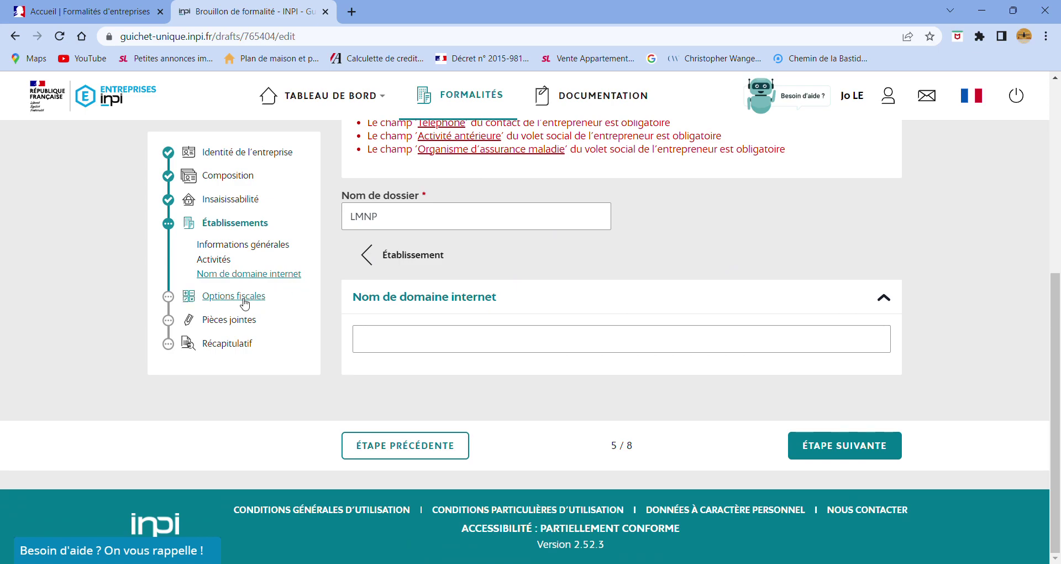
- In the Options fiscales section, set the Régime d'imposition des bénéfices to Réel simplifié BIC
click(245, 304)
scroll(711, 243, down, 6)
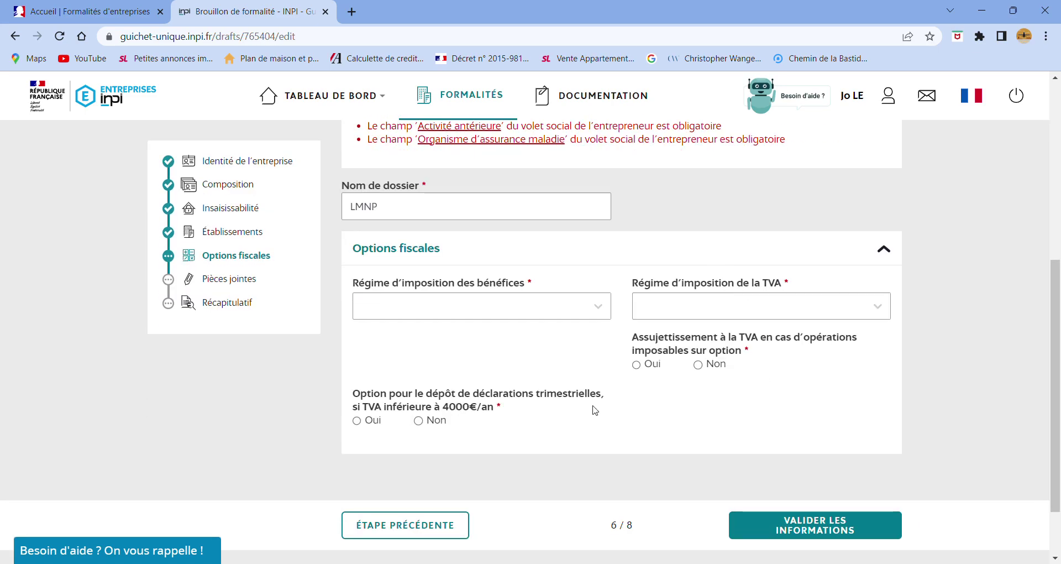
click(431, 305)
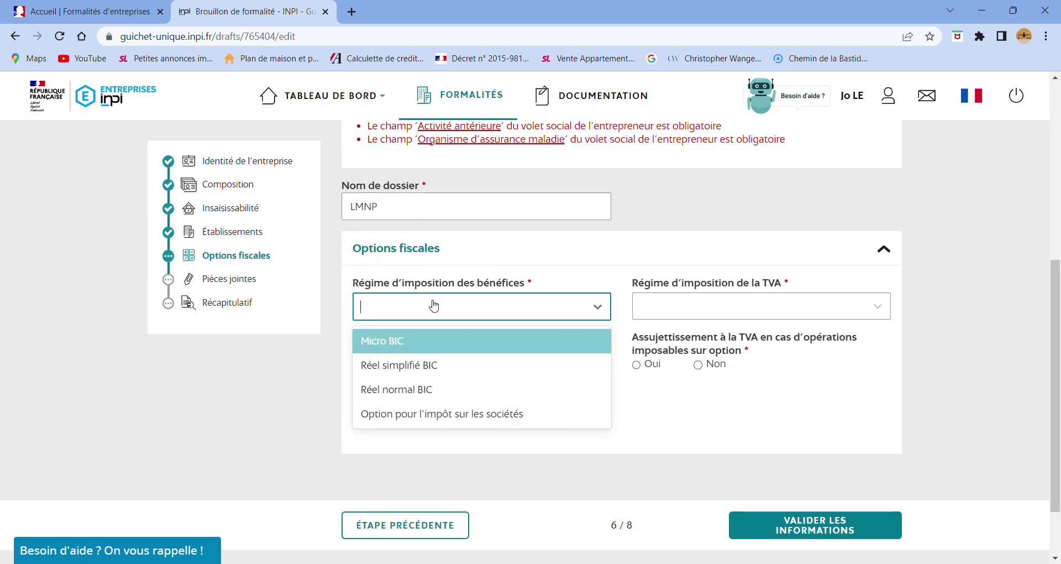
click(480, 367)
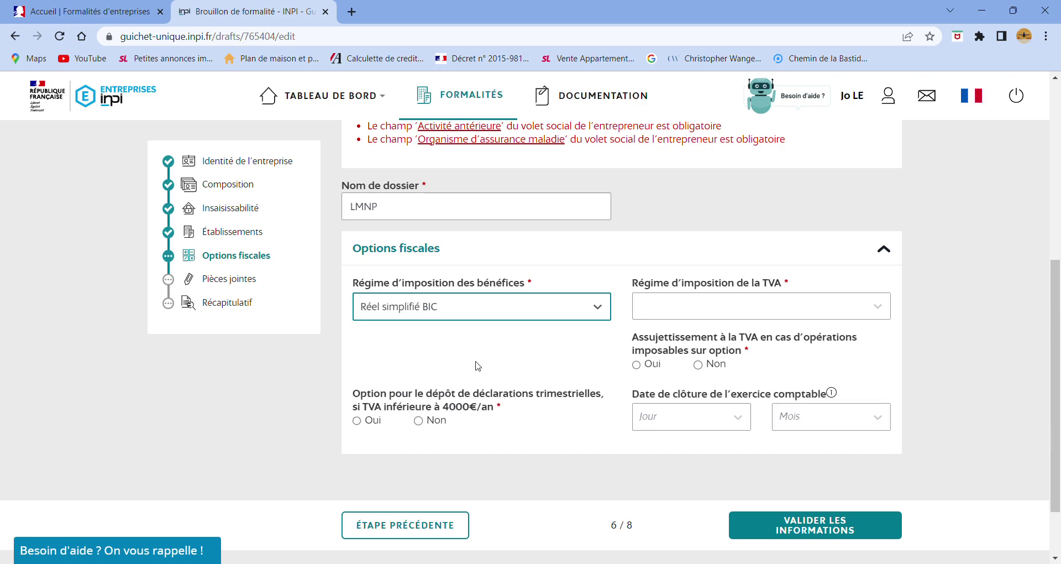
- Set the Régime d'imposition de la TVA to Franchise en base TVA and answer Non for Assujettissement à la TVA
click(753, 310)
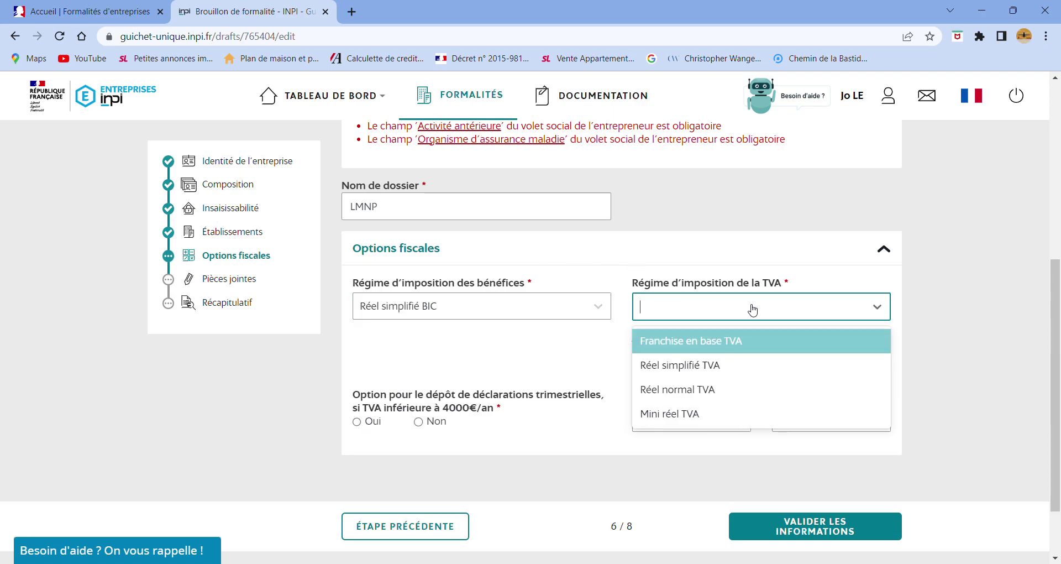
click(748, 343)
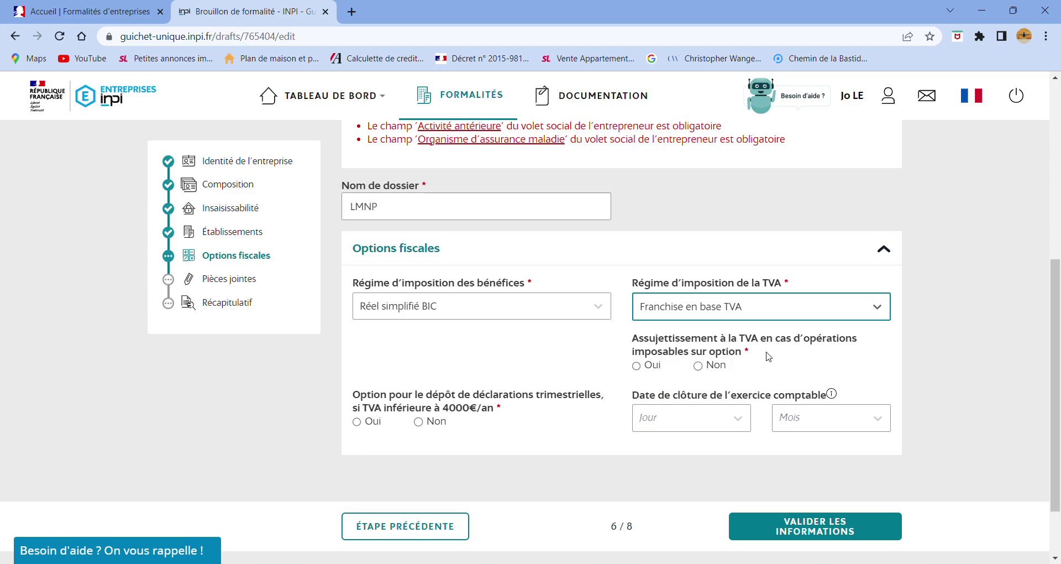
click(697, 365)
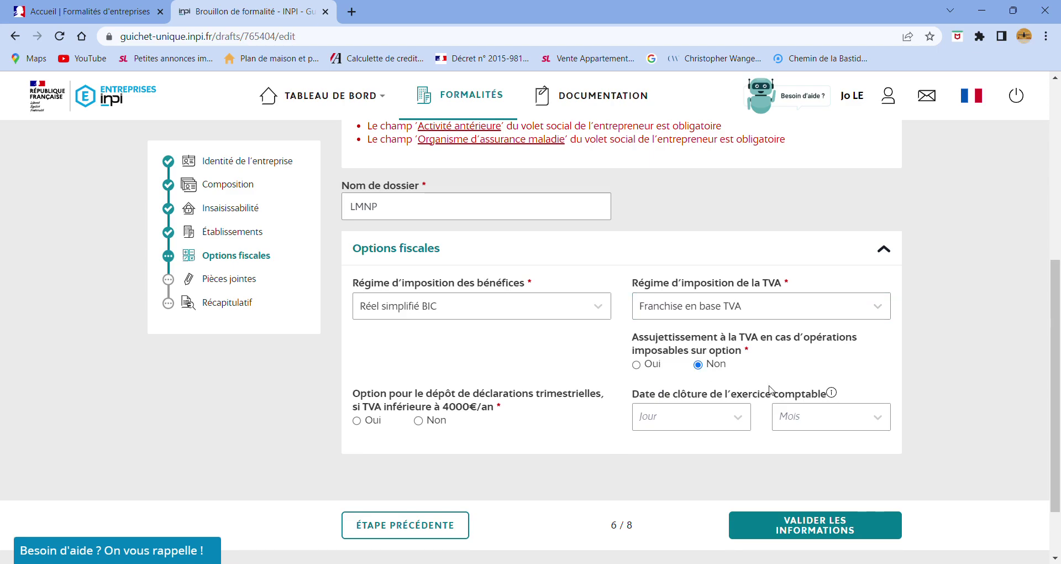
- Set the Date de clôture de l'exercice comptable to 31 Décembre and answer Non to the option for déclarations trimestrielles
click(718, 421)
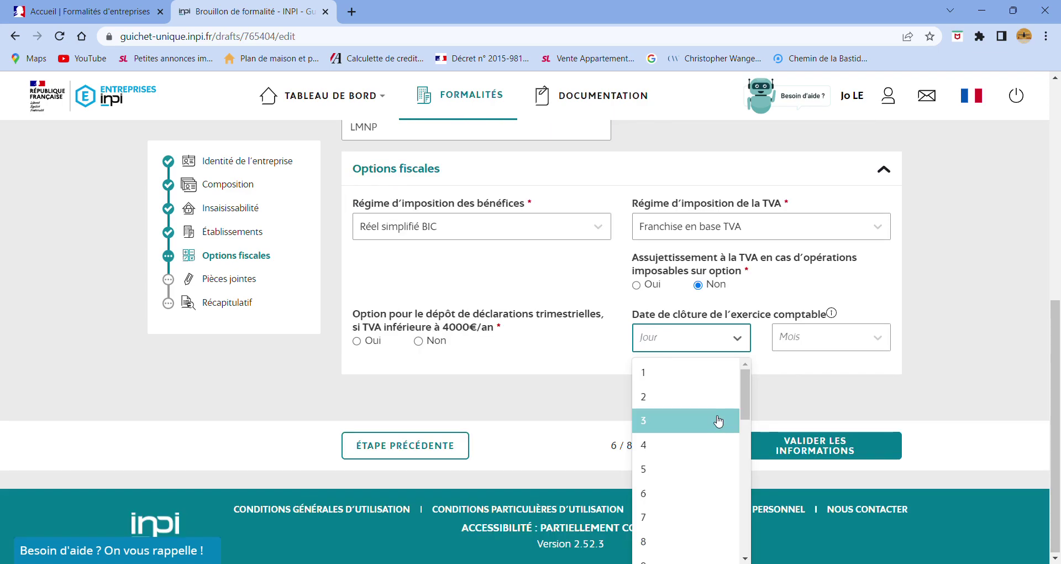
text(31)
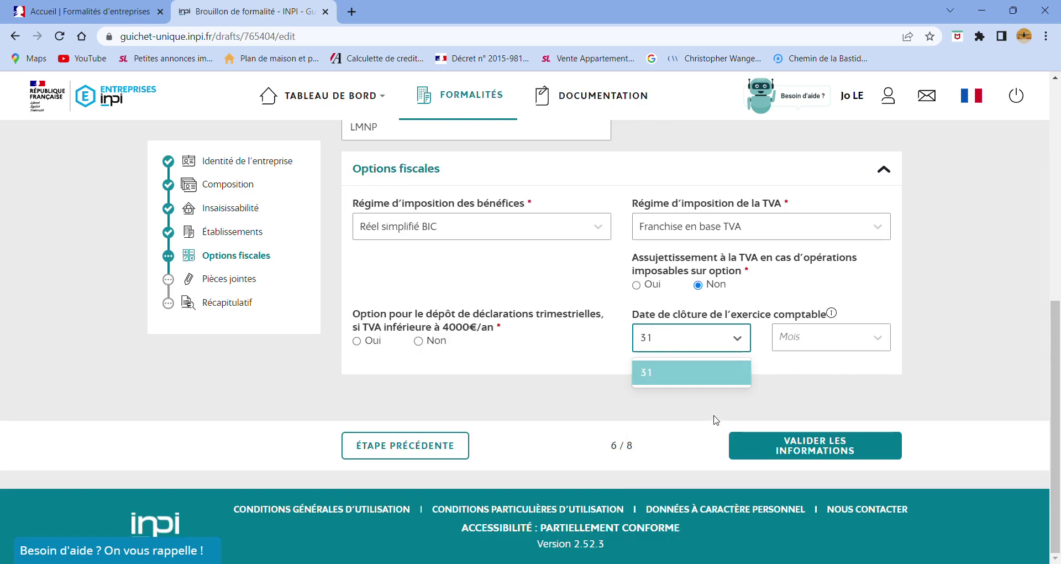
click(712, 382)
click(799, 338)
scroll(832, 420, down, 3)
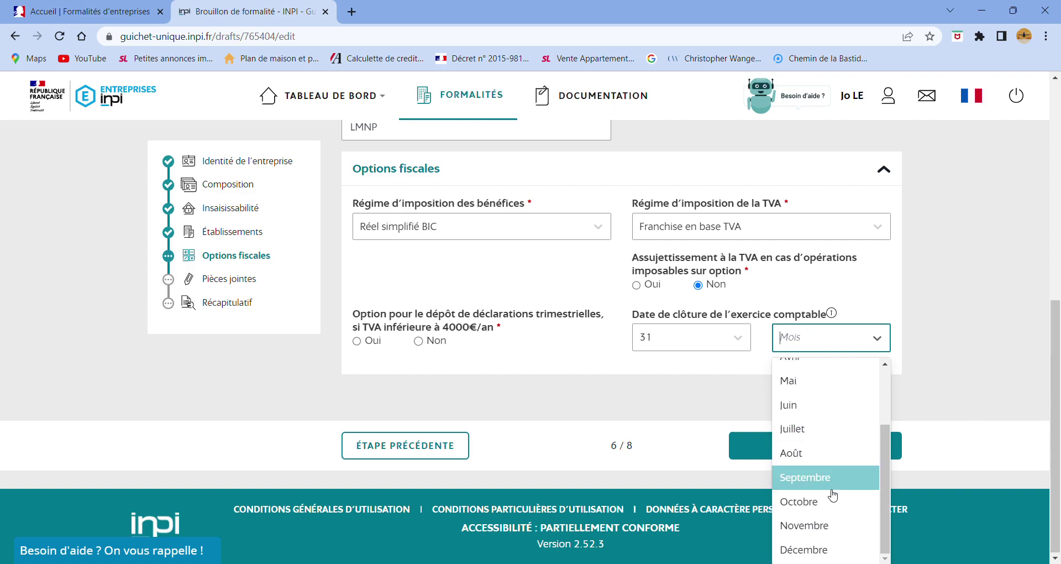
click(832, 549)
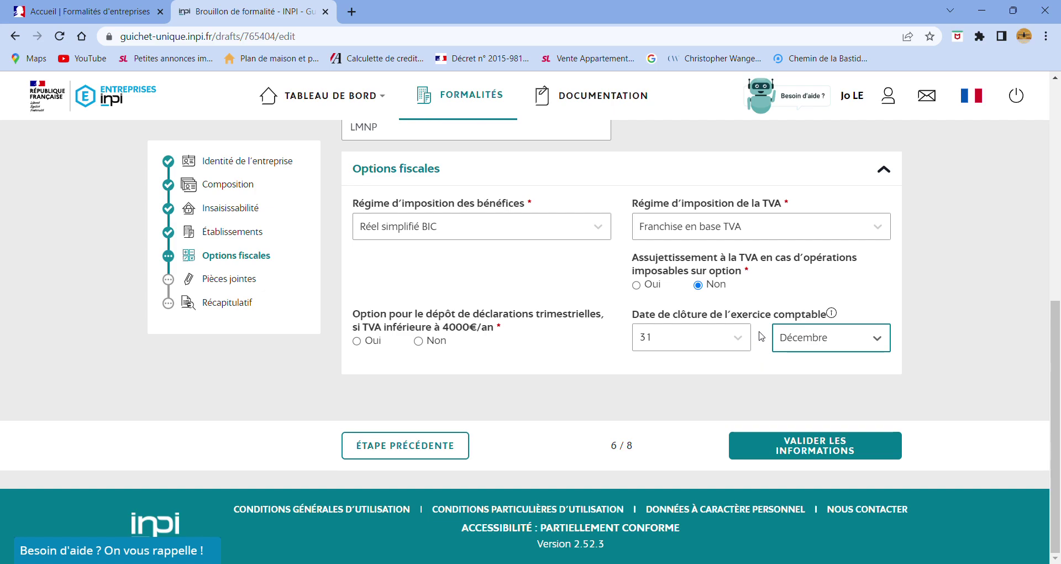
click(429, 344)
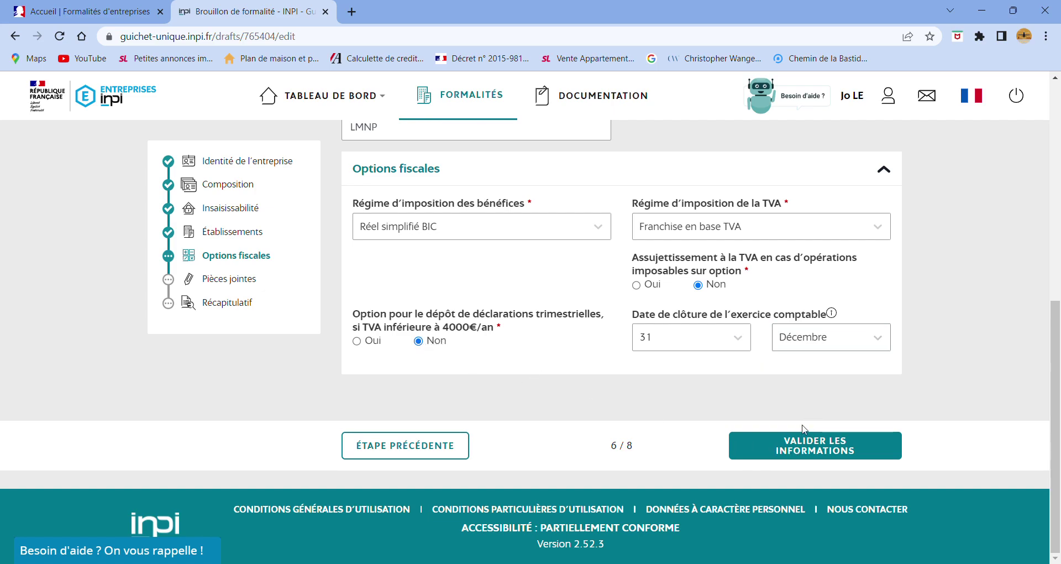
- Review the documents requested in the Pièces jointes section and try to validate the attachments
click(234, 279)
scroll(646, 269, down, 5)
scroll(653, 268, down, 2)
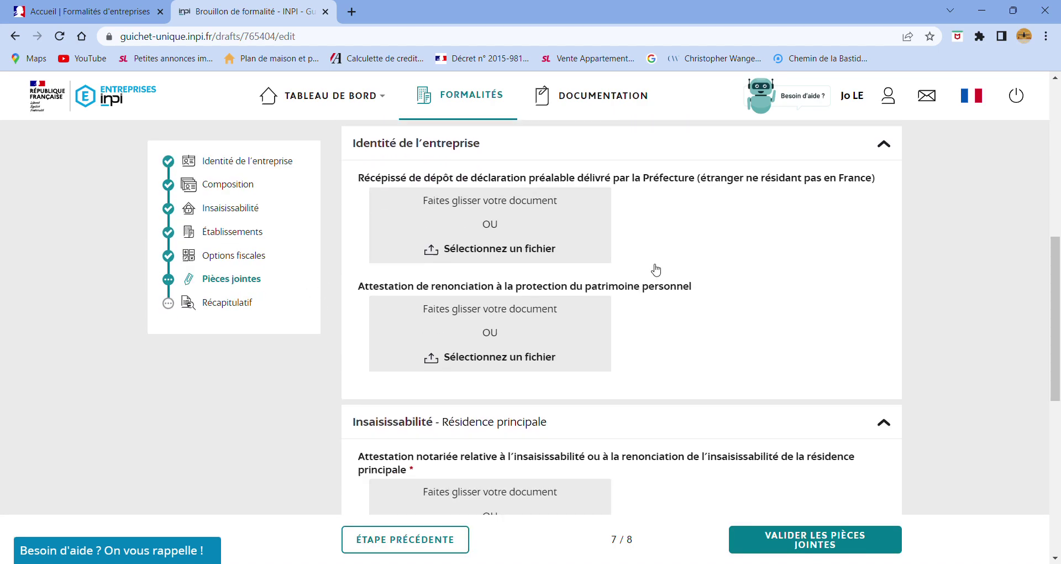
scroll(646, 222, up, 1)
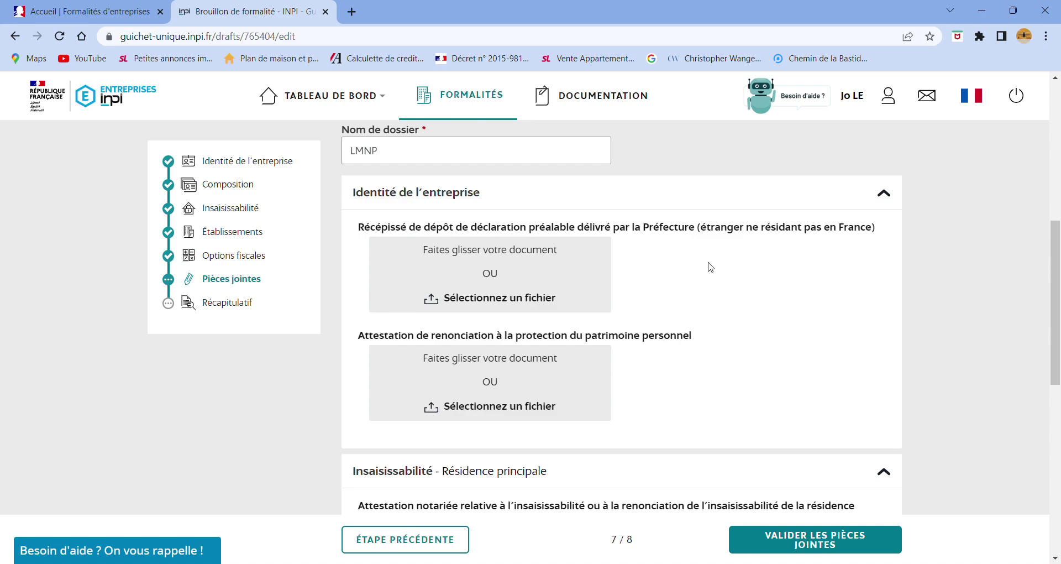
scroll(754, 278, up, 1)
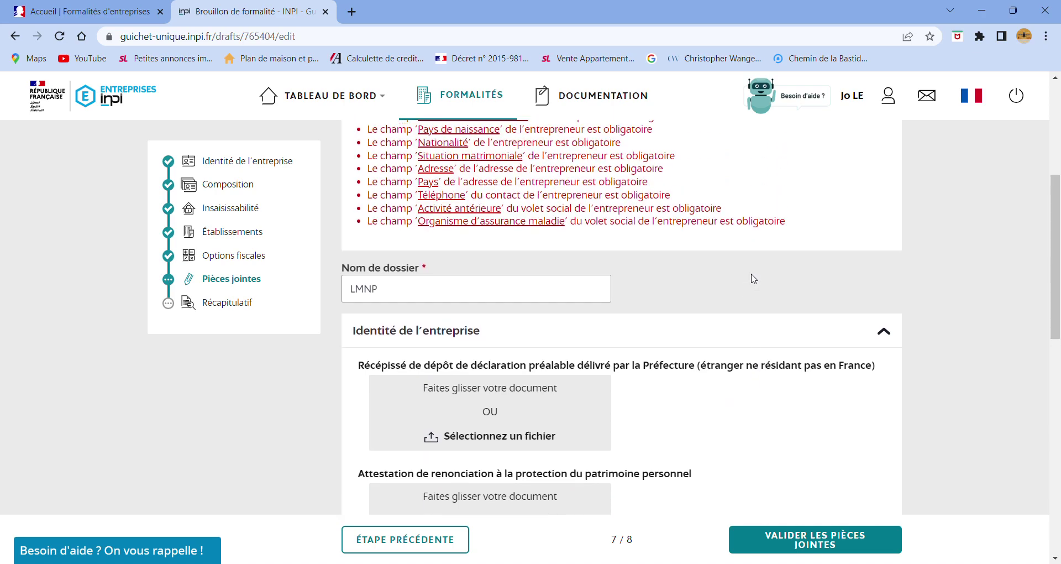
scroll(754, 278, down, 1)
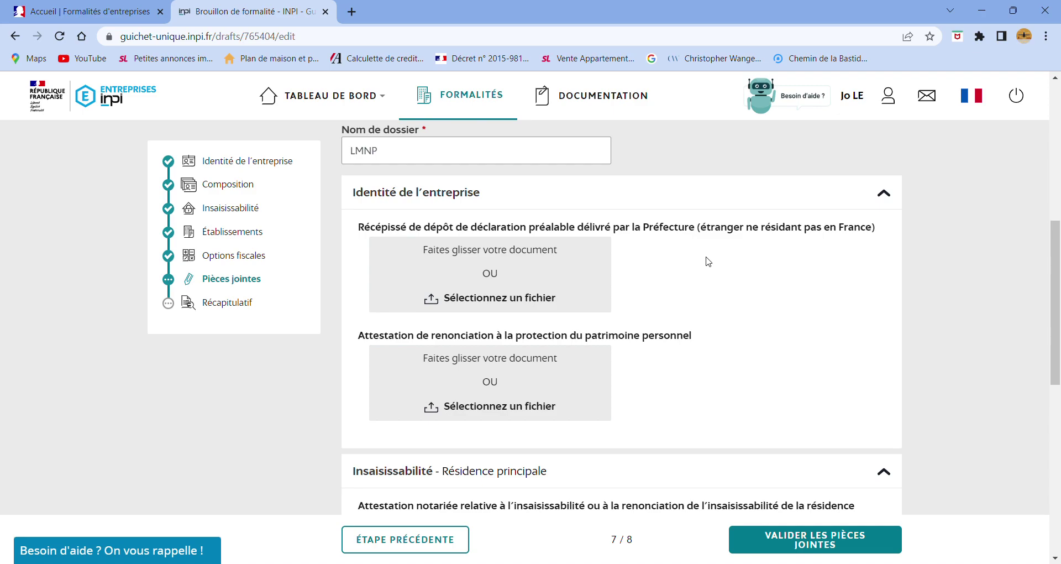
scroll(709, 261, down, 3)
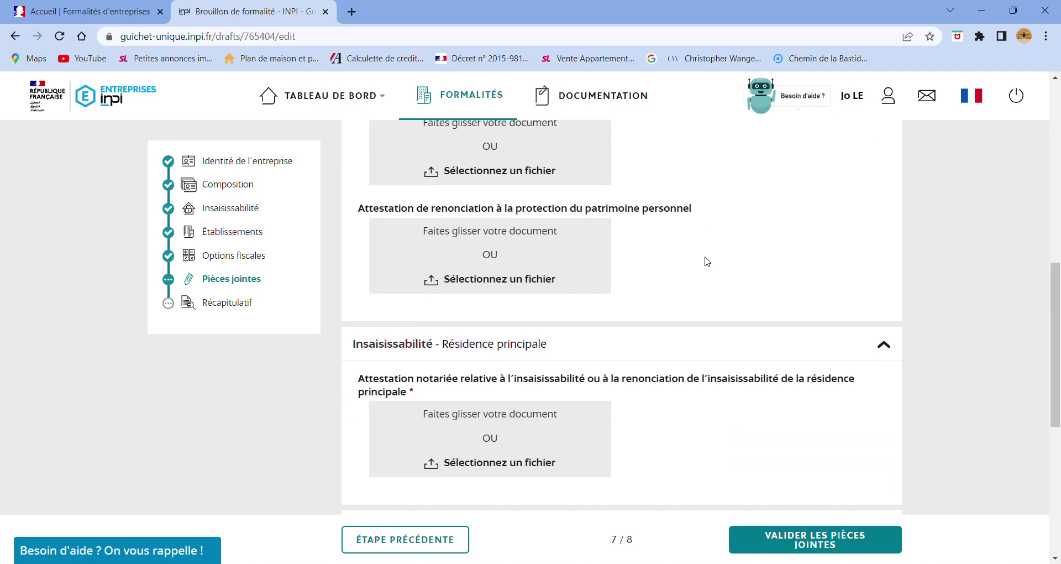
click(820, 545)
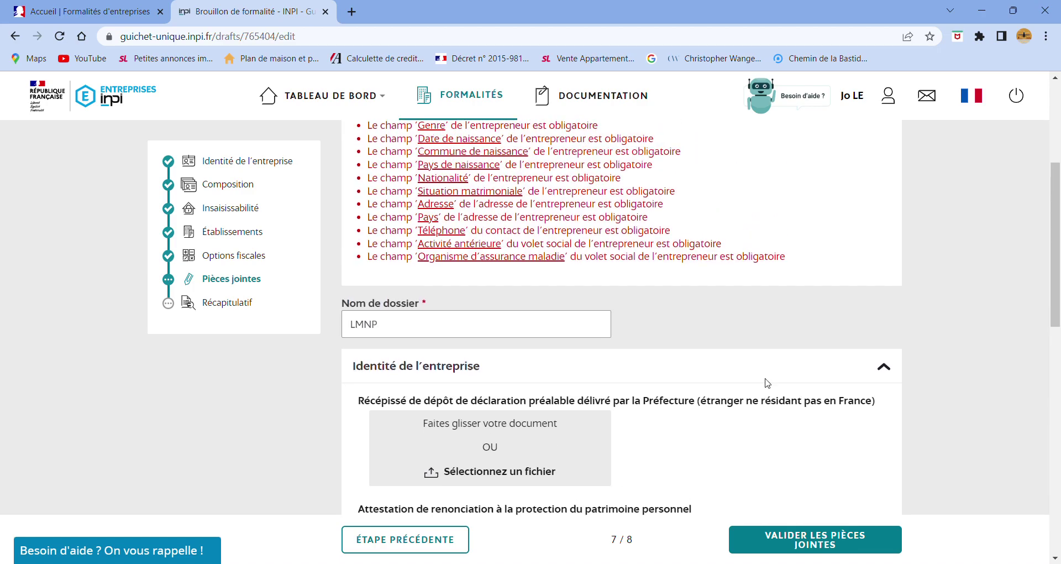